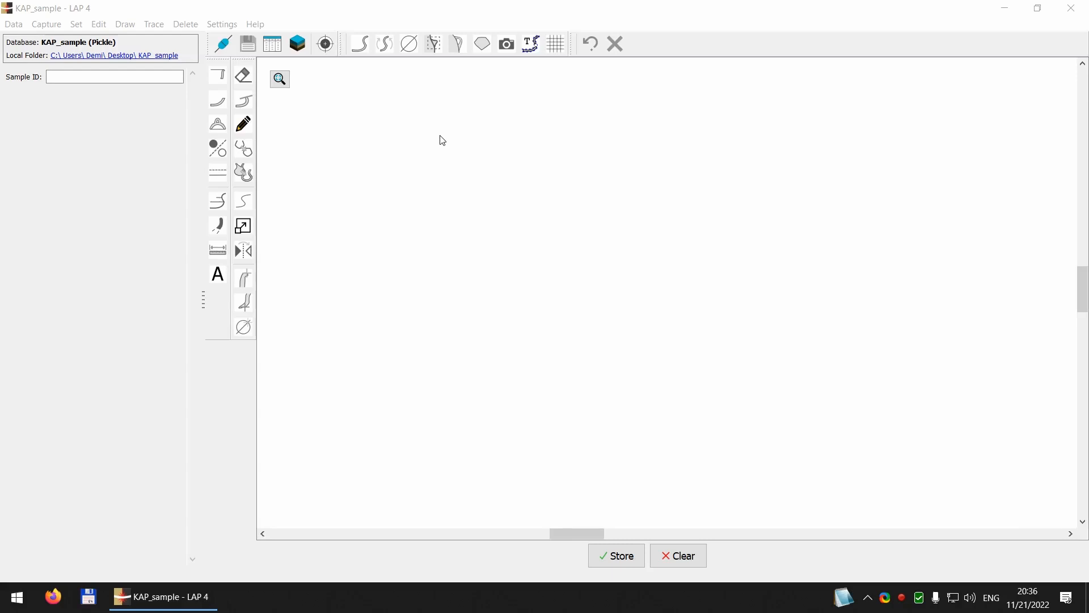
Step: Open the sample browser and load the drawing of sample 108.522.75.100
{"action": "left_click", "coordinate": [280, 79]}
{"action": "left_click", "coordinate": [271, 46]}
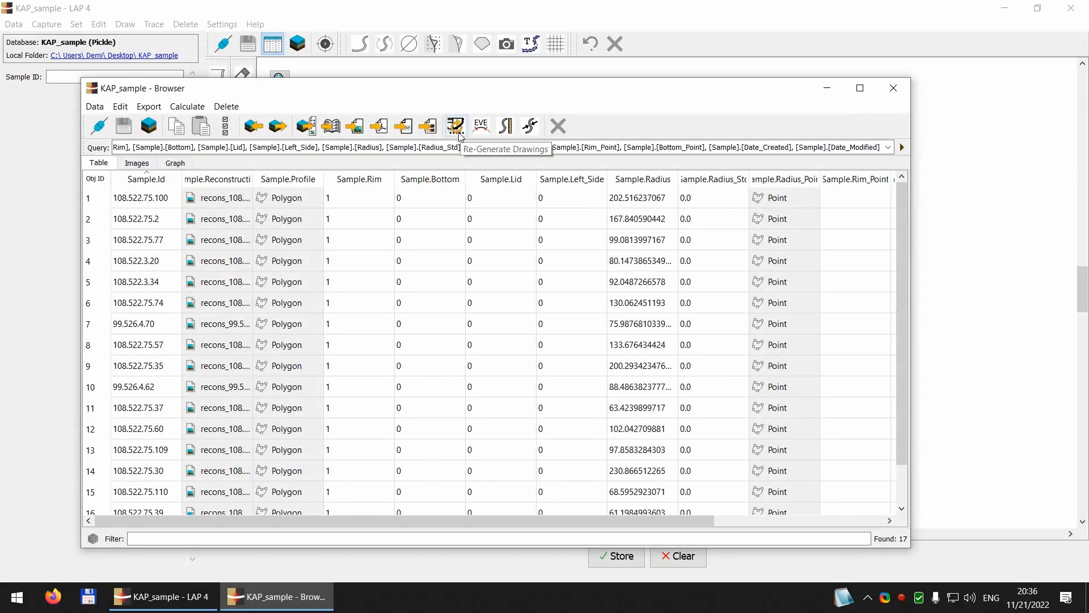
{"action": "double_click", "coordinate": [88, 196]}
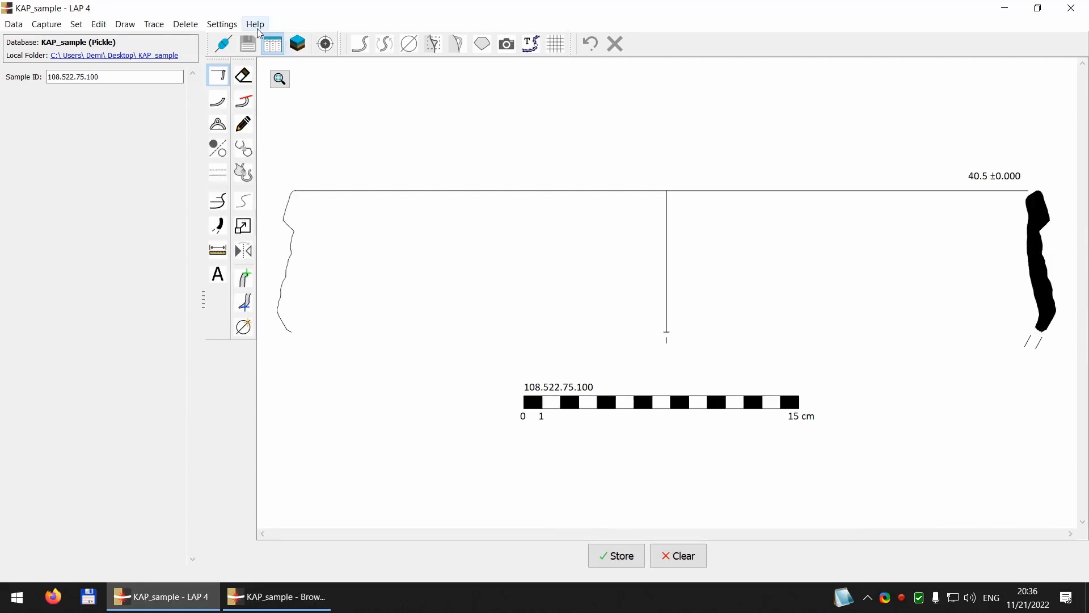
Step: Set the drawing's fill color to mid grey, #969696
{"action": "left_click", "coordinate": [221, 26]}
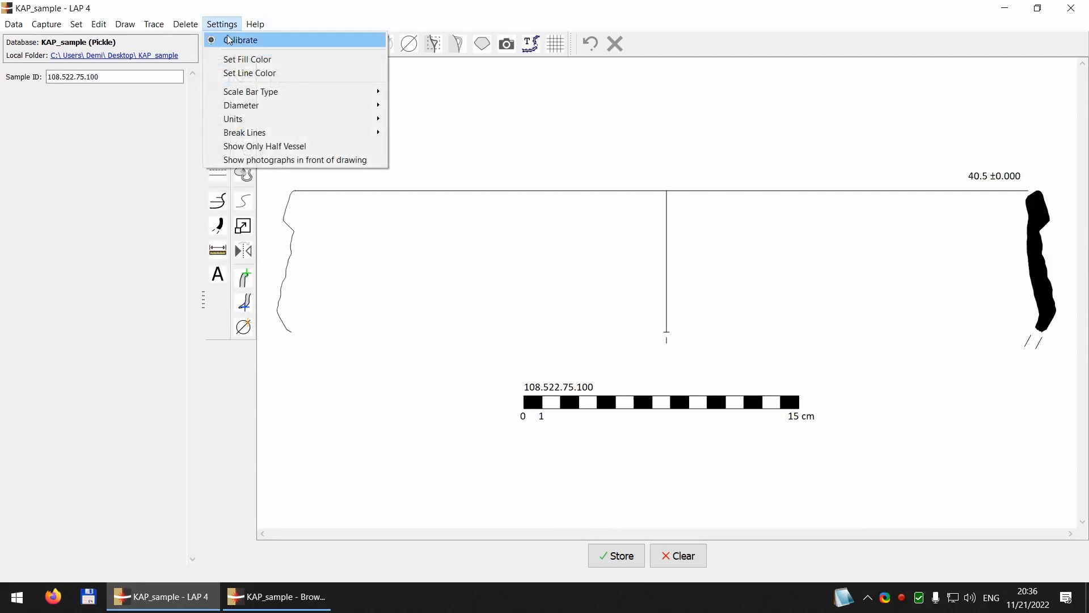
{"action": "left_click", "coordinate": [239, 61]}
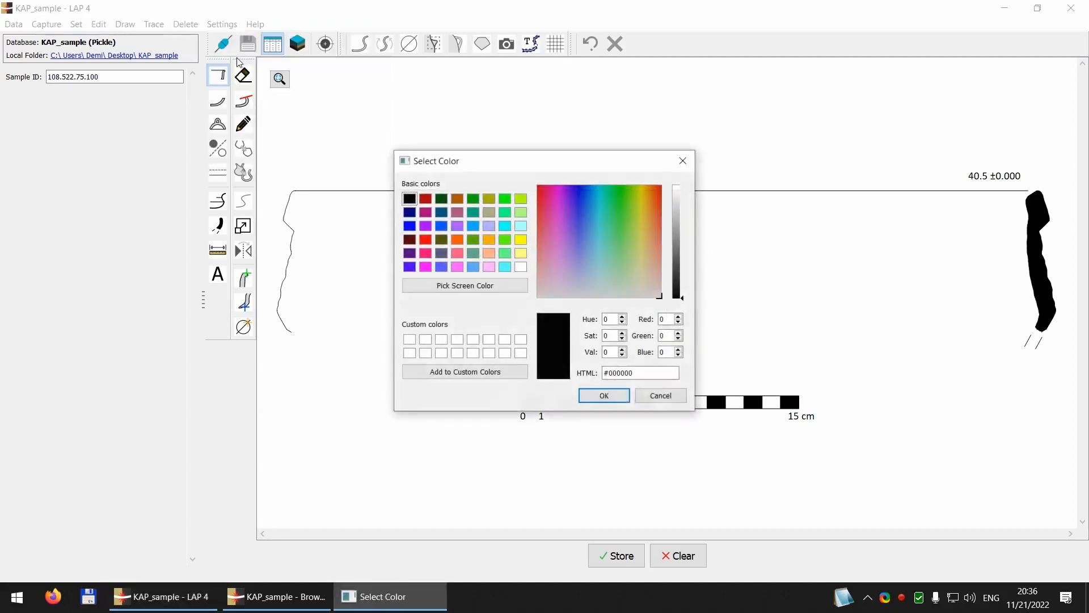
{"action": "left_click", "coordinate": [681, 285]}
{"action": "left_click_drag", "start_coordinate": [682, 287], "coordinate": [683, 233]}
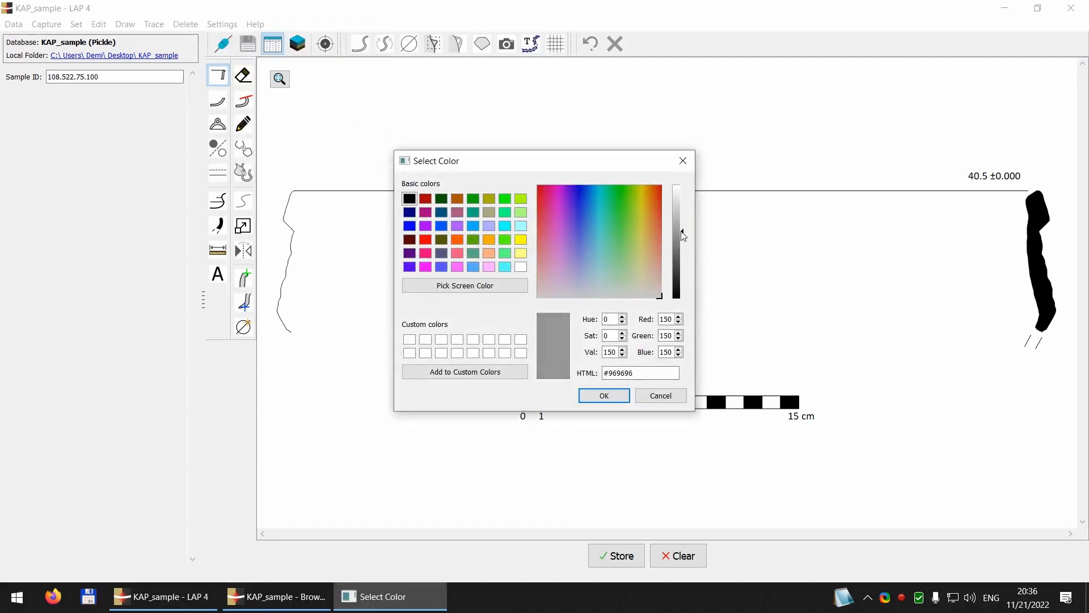
{"action": "left_click", "coordinate": [604, 395]}
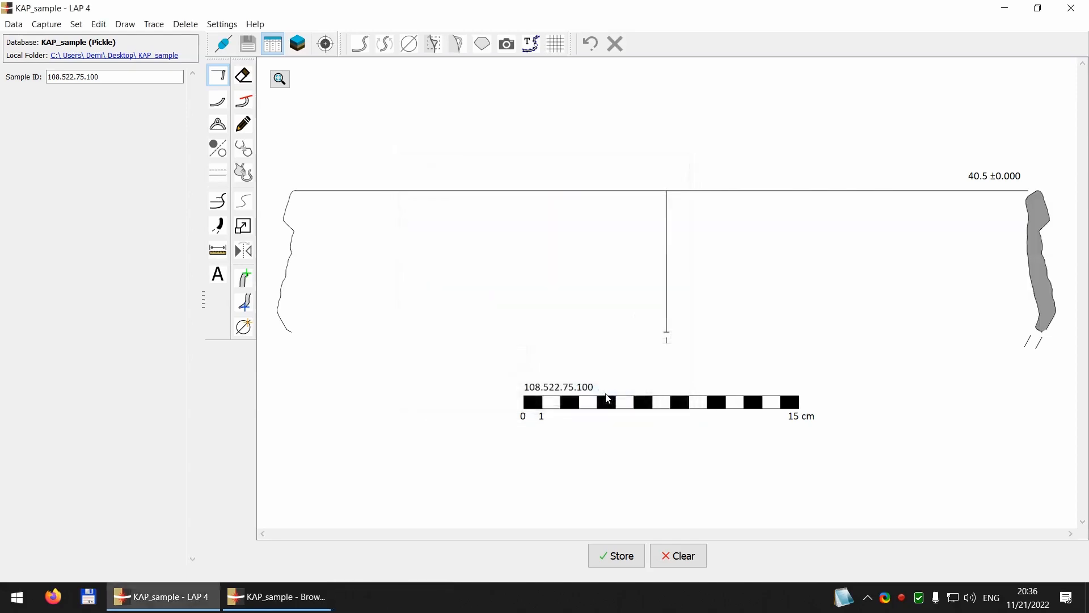
Step: Re-generate the drawings of all samples in the browser without limiting it to selected rows
{"action": "left_click", "coordinate": [277, 597]}
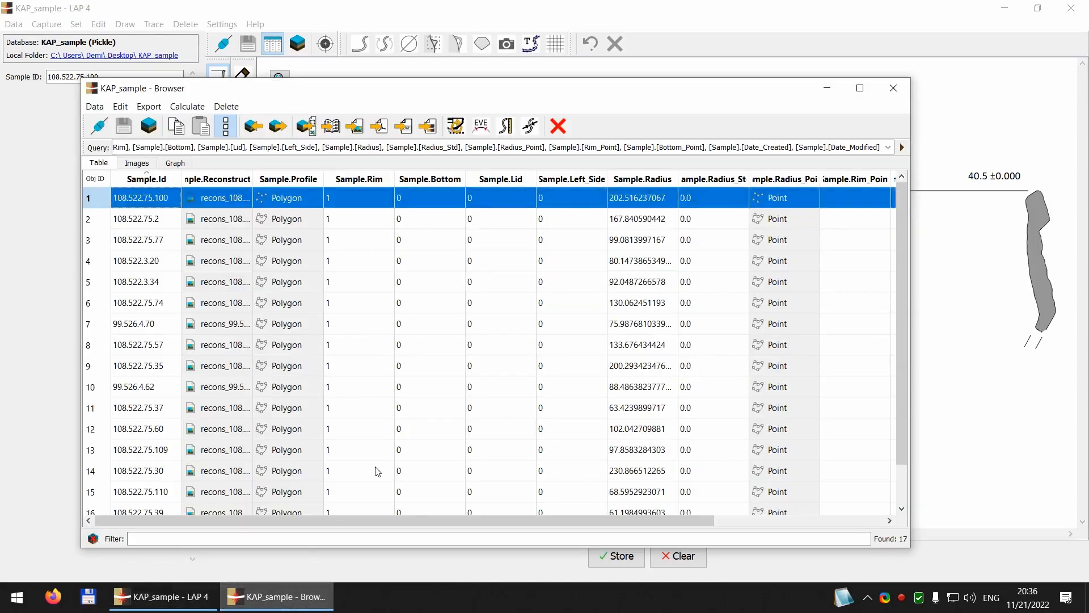
{"action": "left_click", "coordinate": [225, 132]}
{"action": "left_click", "coordinate": [226, 132]}
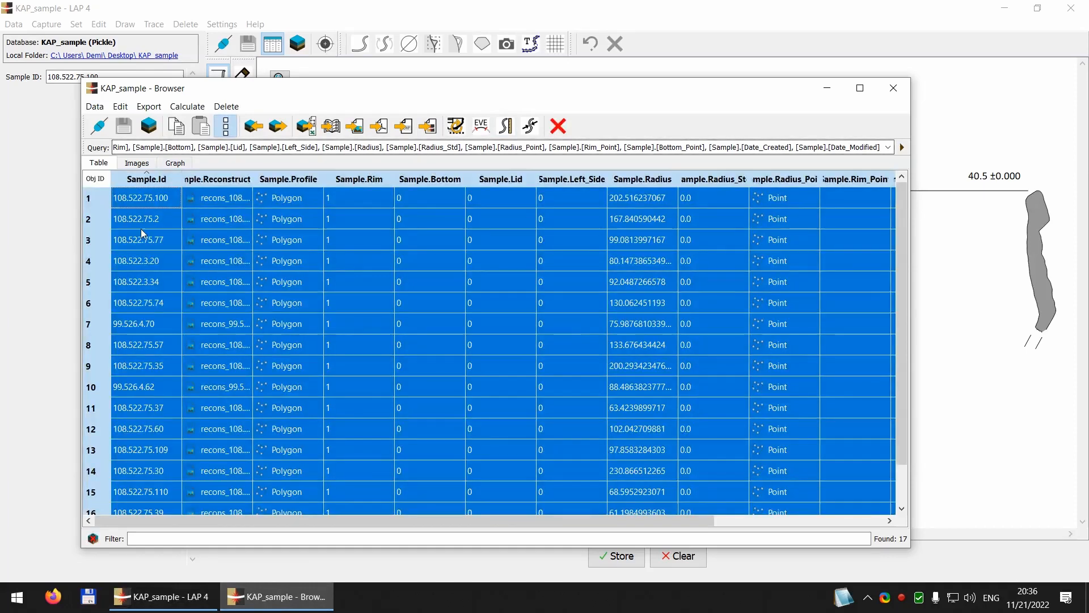
{"action": "left_click", "coordinate": [225, 126]}
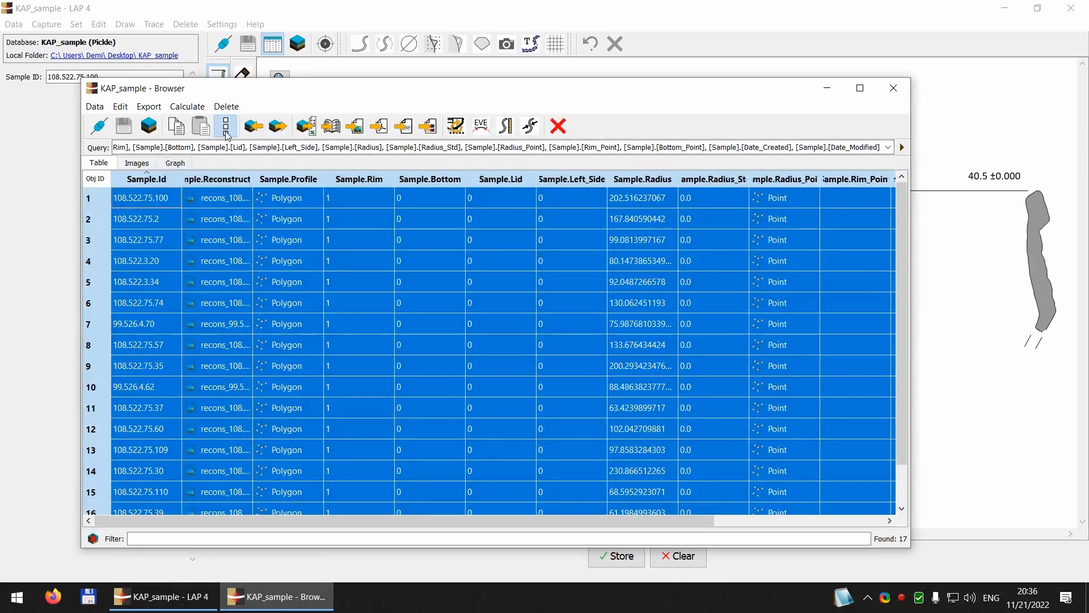
{"action": "scroll", "coordinate": [418, 345], "scroll_direction": "down", "scroll_amount": 1}
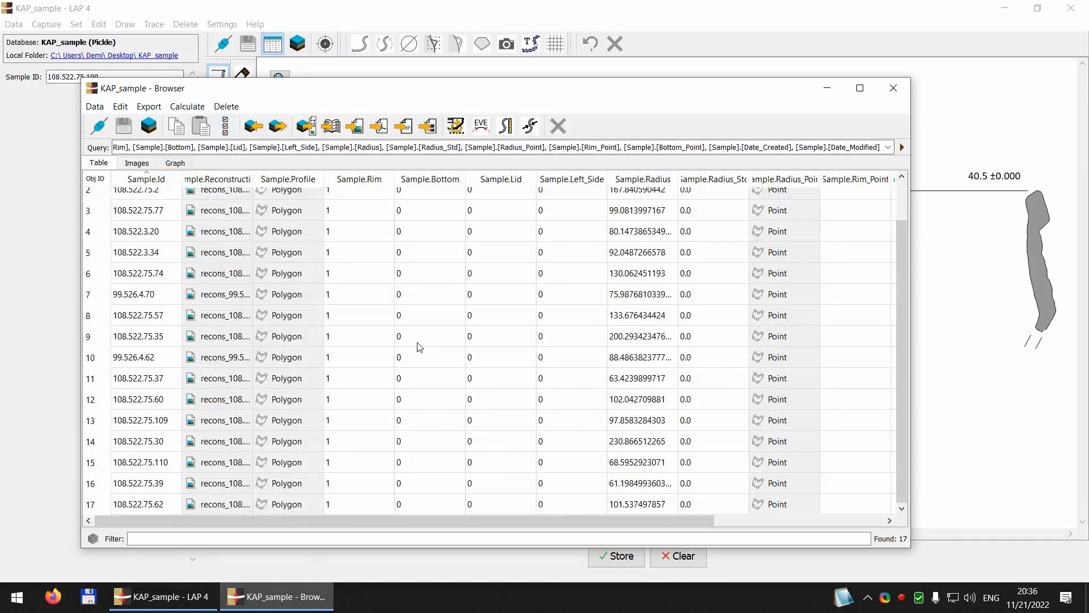
{"action": "scroll", "coordinate": [474, 398], "scroll_direction": "up", "scroll_amount": 1}
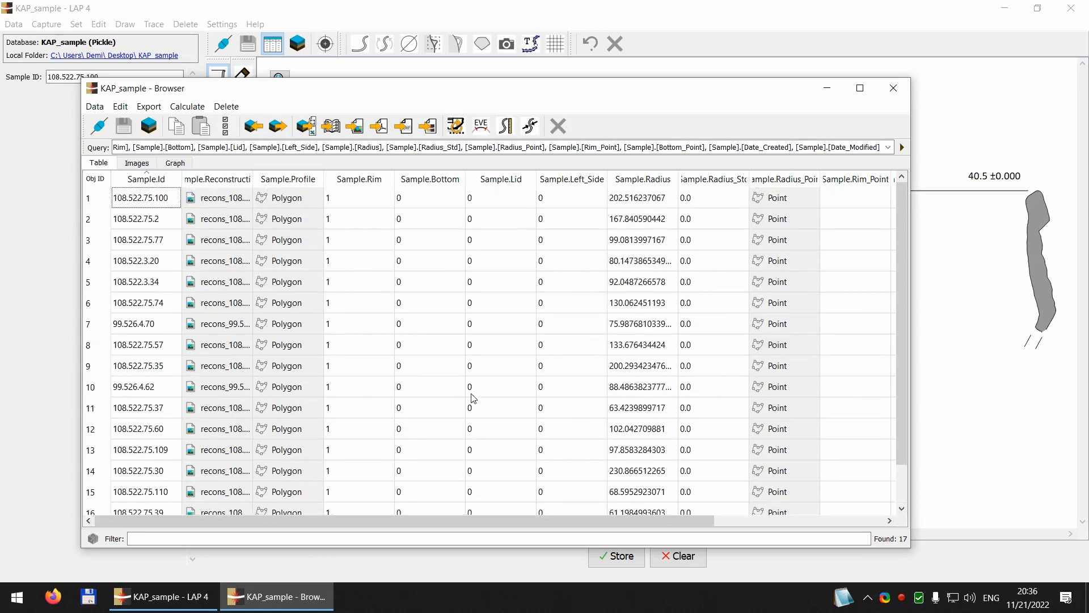
{"action": "left_click", "coordinate": [455, 127]}
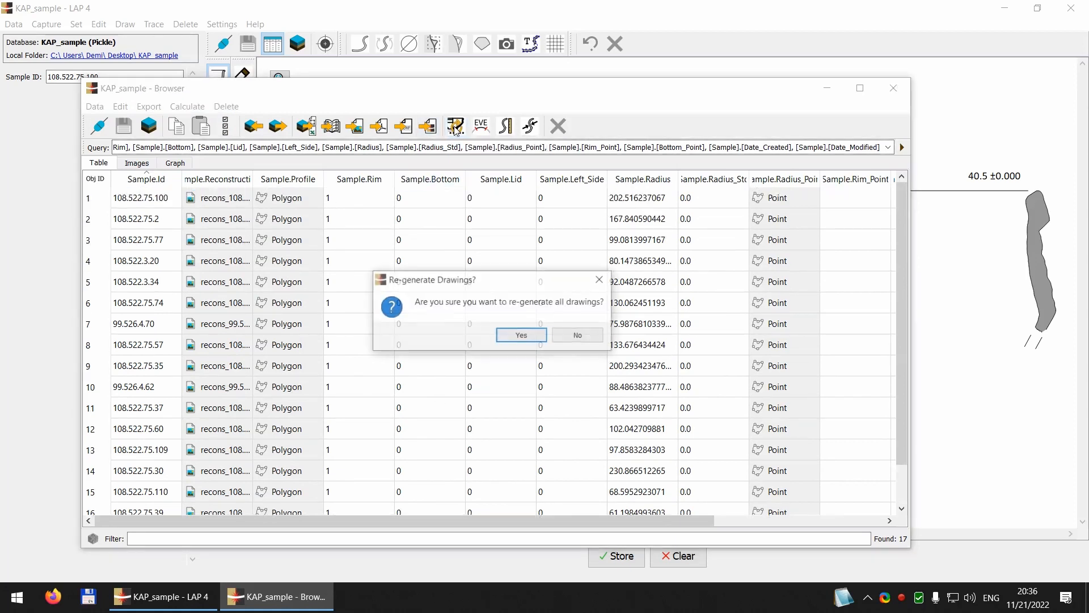
{"action": "left_click", "coordinate": [514, 336]}
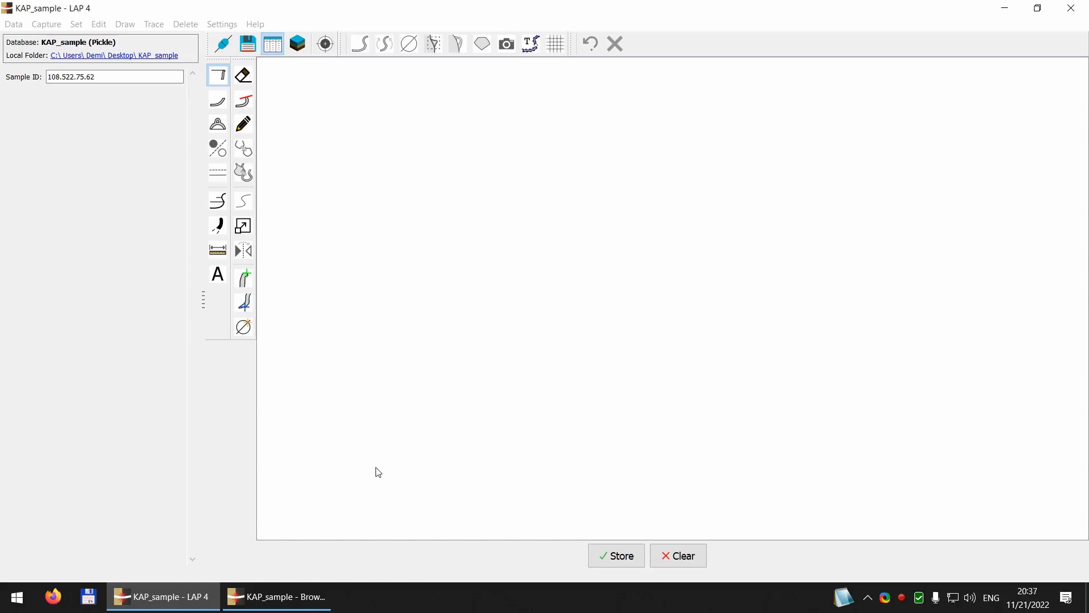
Step: Show the browser's sample drawings as image thumbnails at maximum zoom and examine their profile fills
{"action": "left_click", "coordinate": [311, 595]}
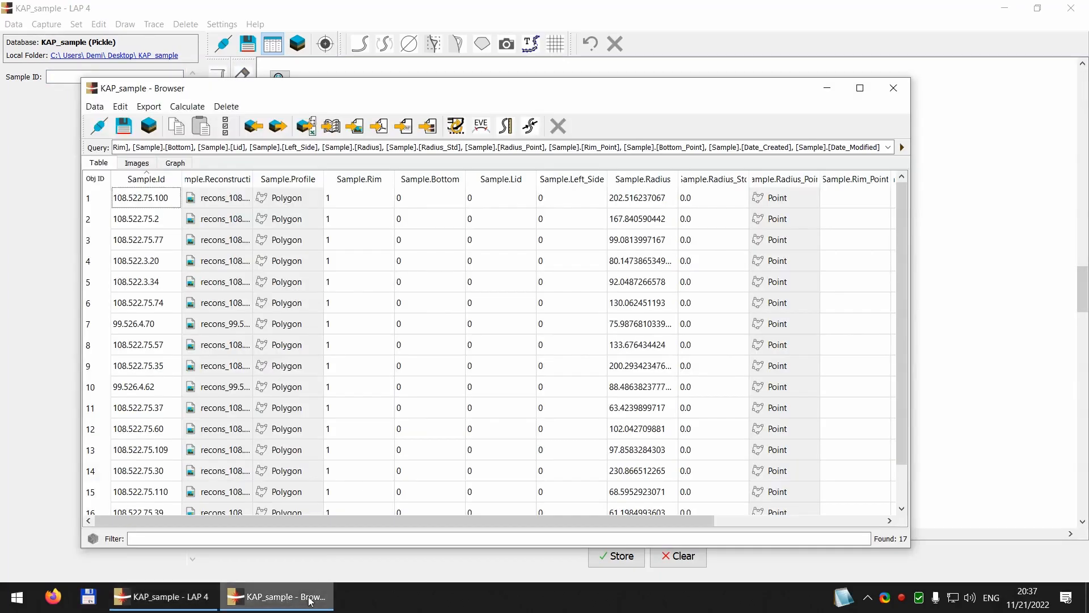
{"action": "left_click", "coordinate": [138, 164]}
{"action": "left_click_drag", "start_coordinate": [206, 179], "coordinate": [352, 179]}
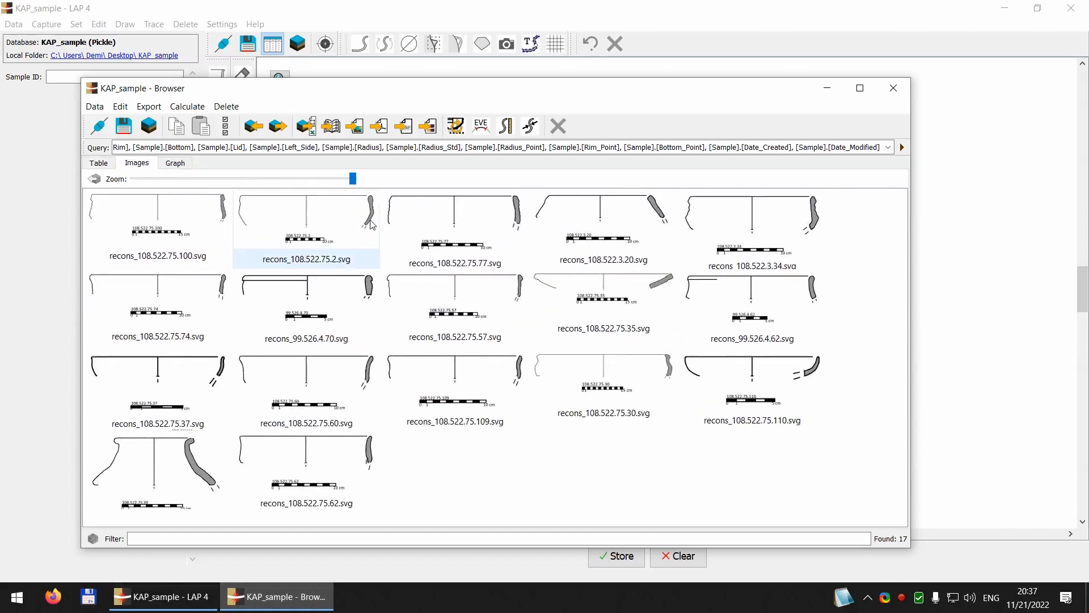
{"action": "left_click", "coordinate": [365, 278]}
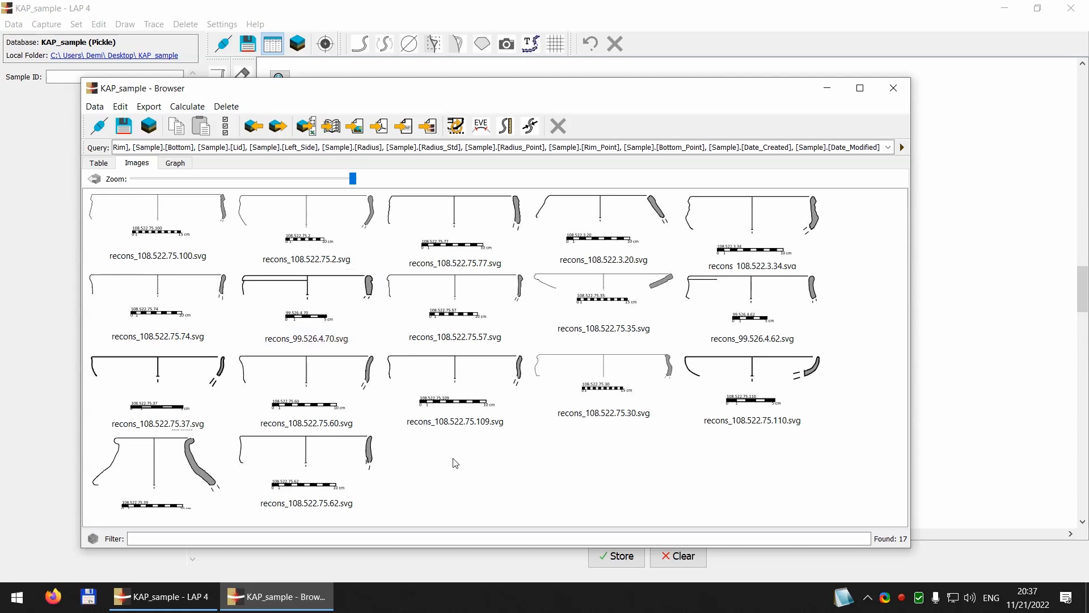
Step: Calculate the Estimated Vessel Equivalent for the samples, with descriptors EVE and EVE_Std, from the browser's table view
{"action": "left_click", "coordinate": [97, 163]}
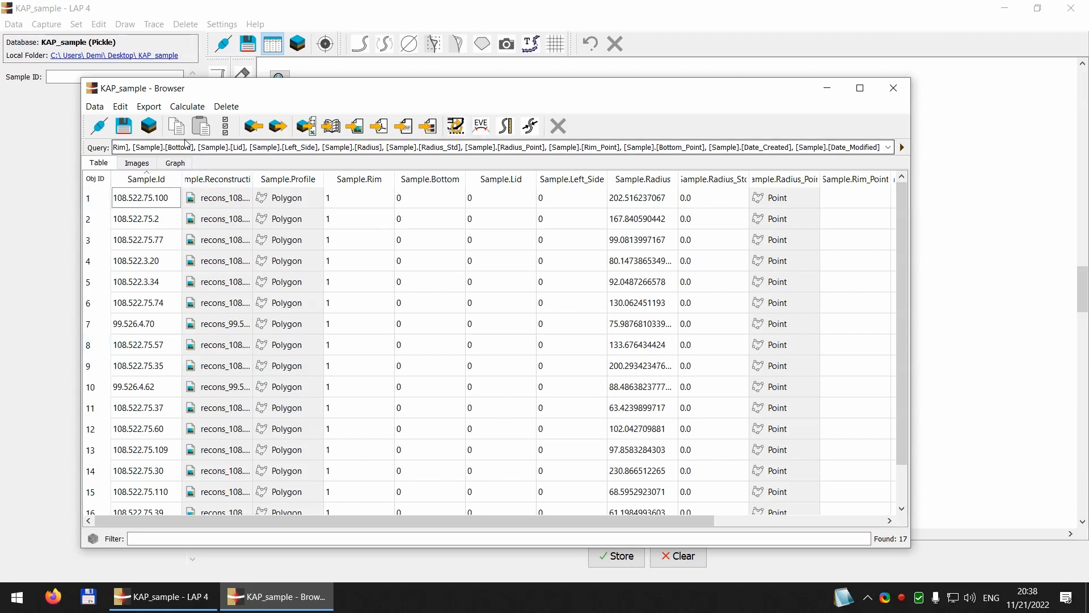
{"action": "left_click", "coordinate": [480, 130]}
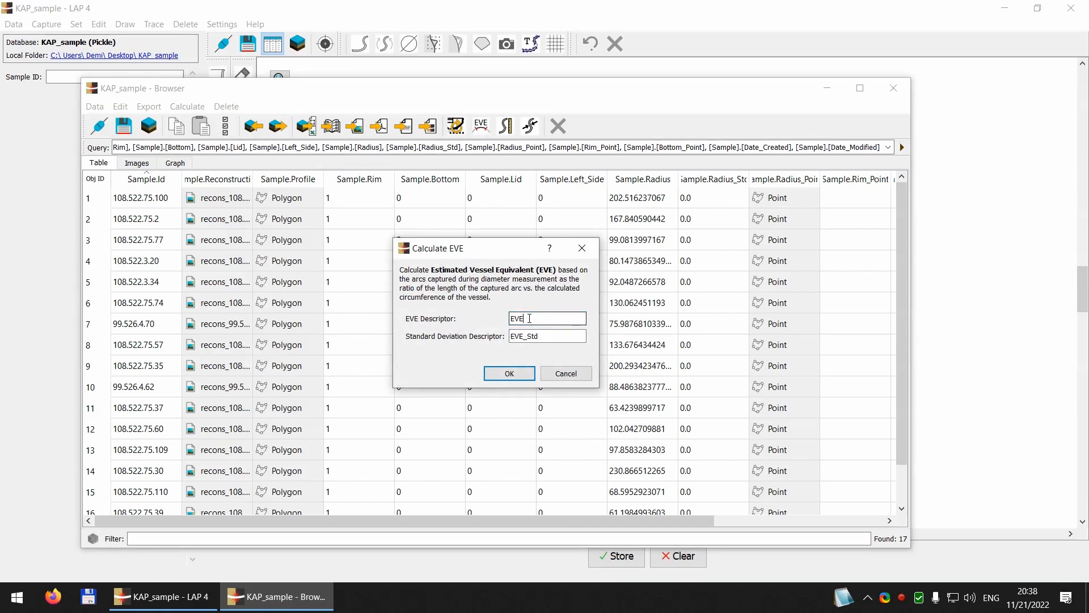
{"action": "left_click", "coordinate": [529, 336]}
{"action": "left_click", "coordinate": [508, 374]}
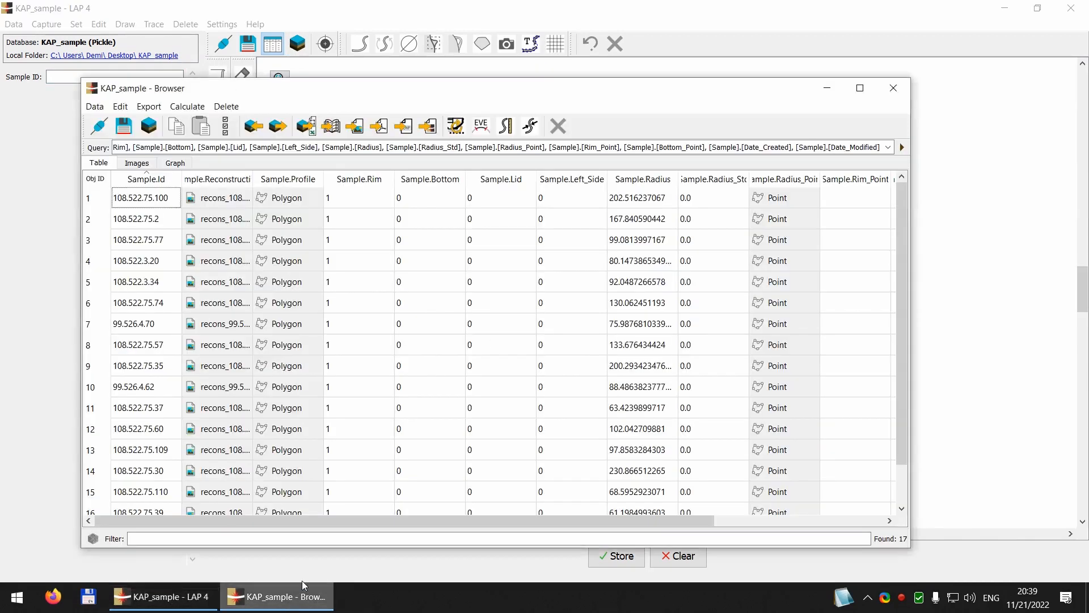
Step: Open the database in Deposit from the browser and display the Sample class table in an enlarged window
{"action": "left_click", "coordinate": [276, 597]}
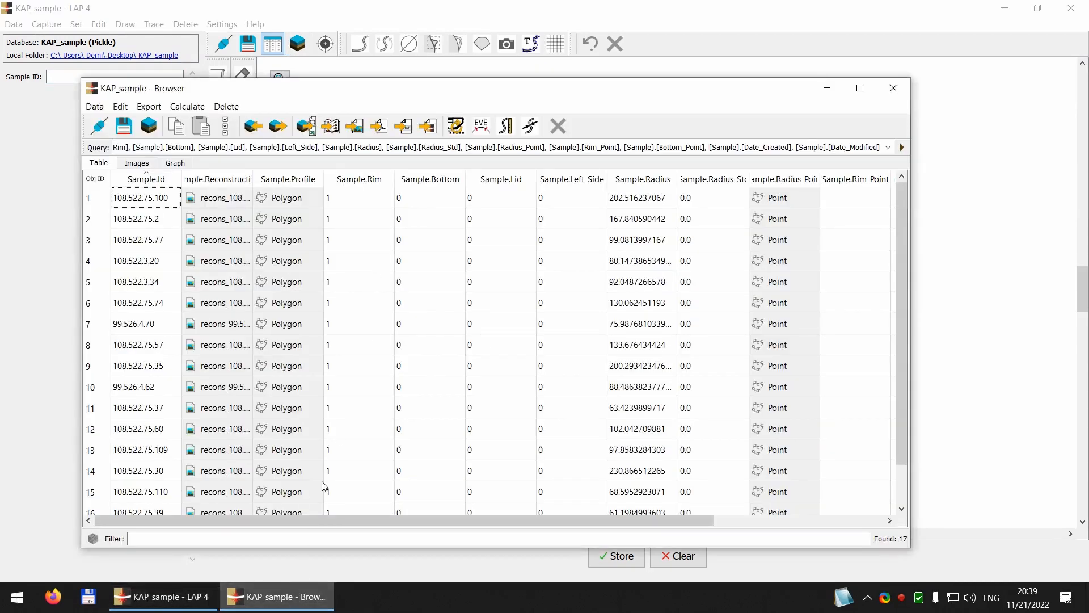
{"action": "left_click_drag", "start_coordinate": [321, 519], "coordinate": [253, 533]}
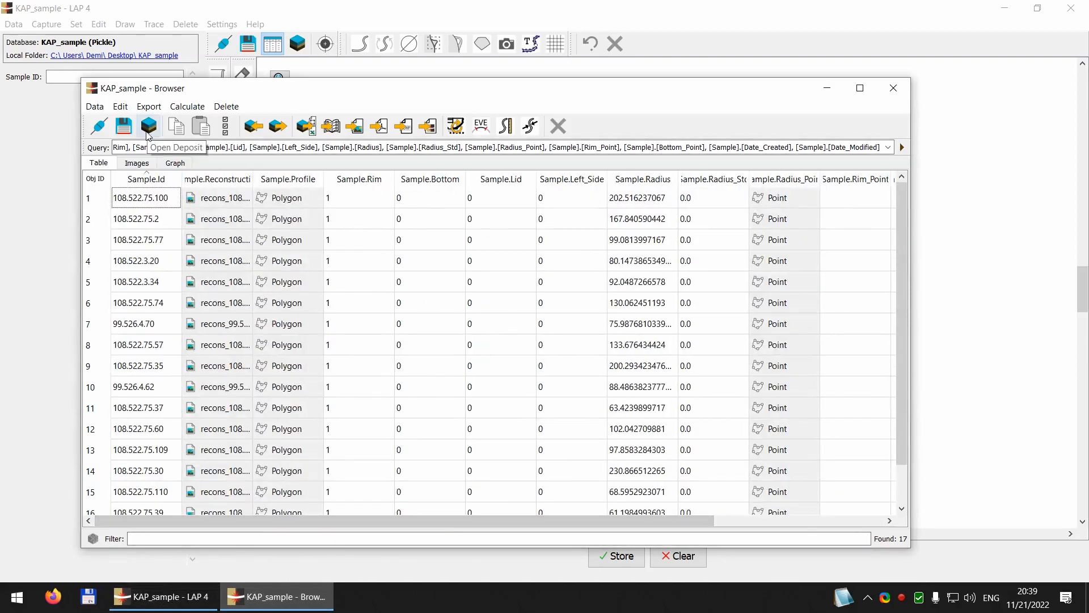
{"action": "left_click", "coordinate": [149, 126]}
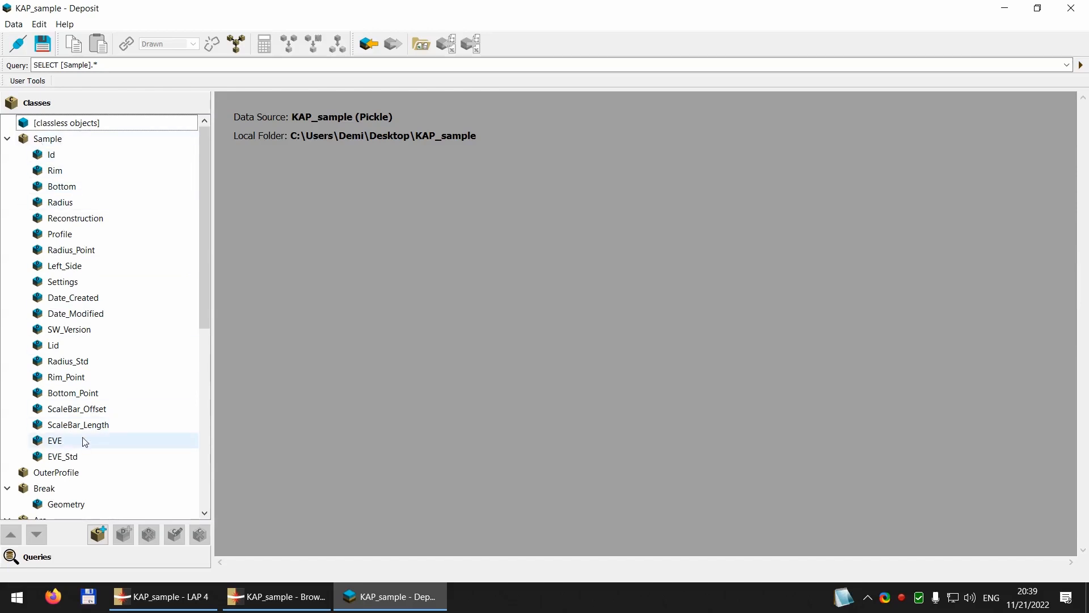
{"action": "double_click", "coordinate": [58, 145]}
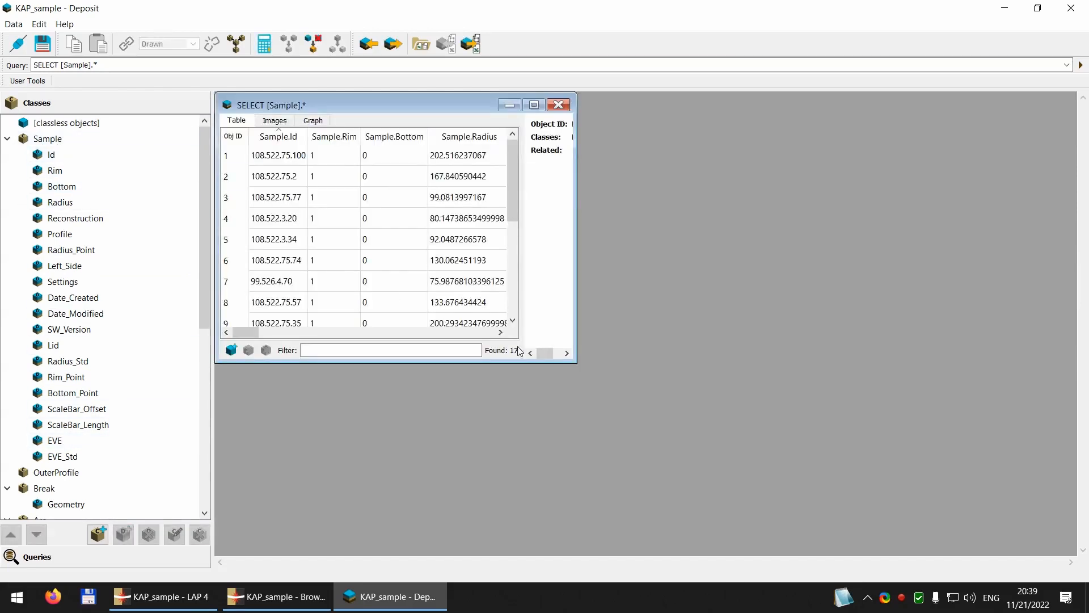
{"action": "left_click_drag", "start_coordinate": [572, 357], "coordinate": [680, 505]}
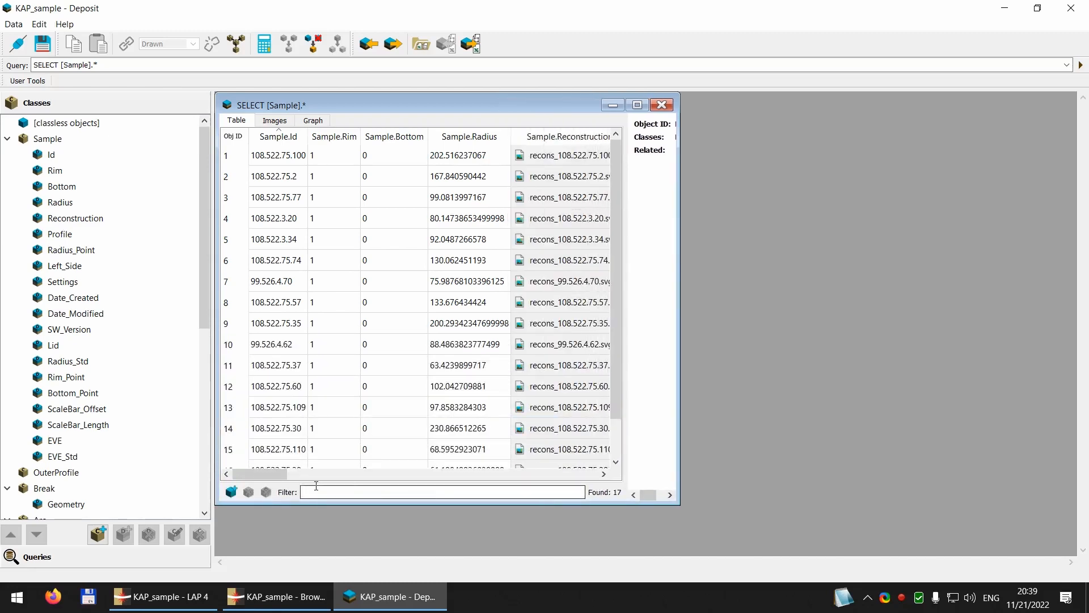
Step: Examine the EVE and EVE_Std columns for all samples, then close the Sample query window
{"action": "left_click_drag", "start_coordinate": [254, 475], "coordinate": [591, 491]}
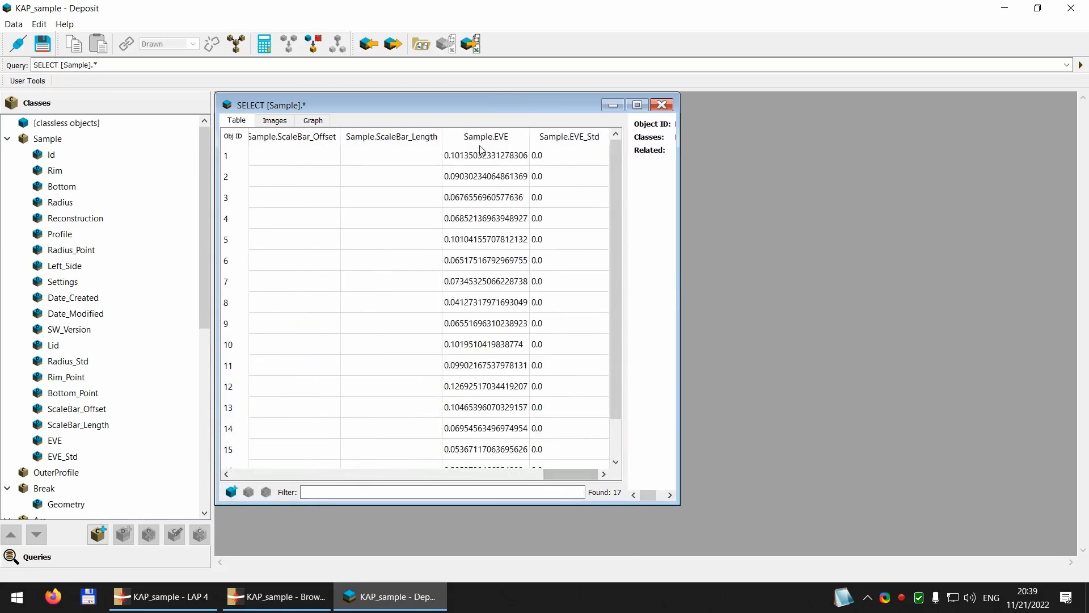
{"action": "scroll", "coordinate": [505, 423], "scroll_direction": "down", "scroll_amount": 2}
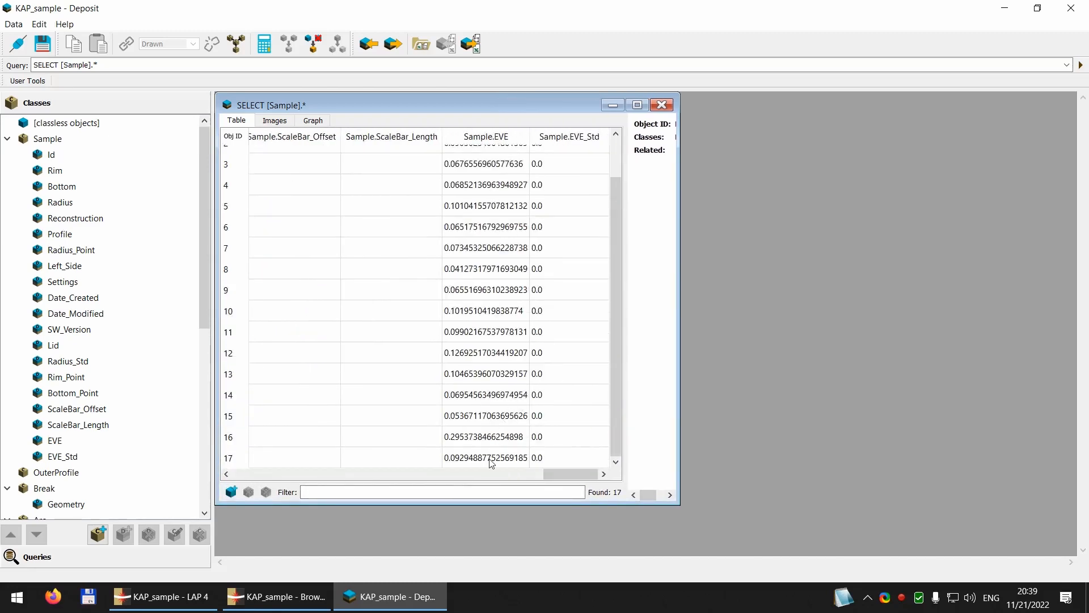
{"action": "scroll", "coordinate": [489, 463], "scroll_direction": "up", "scroll_amount": 2}
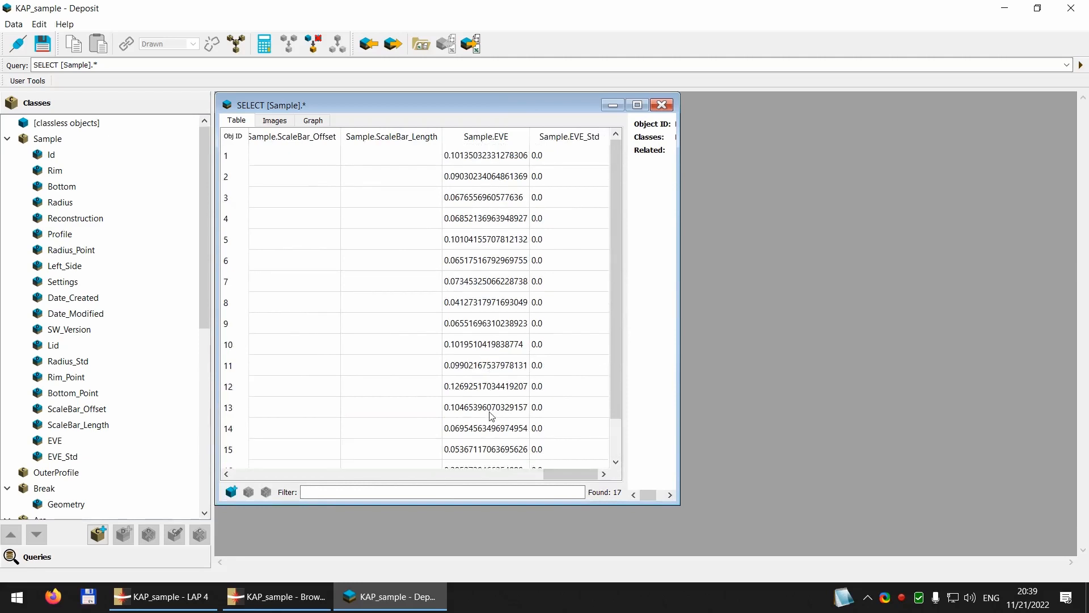
{"action": "scroll", "coordinate": [492, 442], "scroll_direction": "down", "scroll_amount": 2}
{"action": "scroll", "coordinate": [480, 459], "scroll_direction": "up", "scroll_amount": 2}
{"action": "scroll", "coordinate": [484, 370], "scroll_direction": "down", "scroll_amount": 2}
{"action": "scroll", "coordinate": [484, 370], "scroll_direction": "up", "scroll_amount": 2}
{"action": "scroll", "coordinate": [480, 301], "scroll_direction": "down", "scroll_amount": 2}
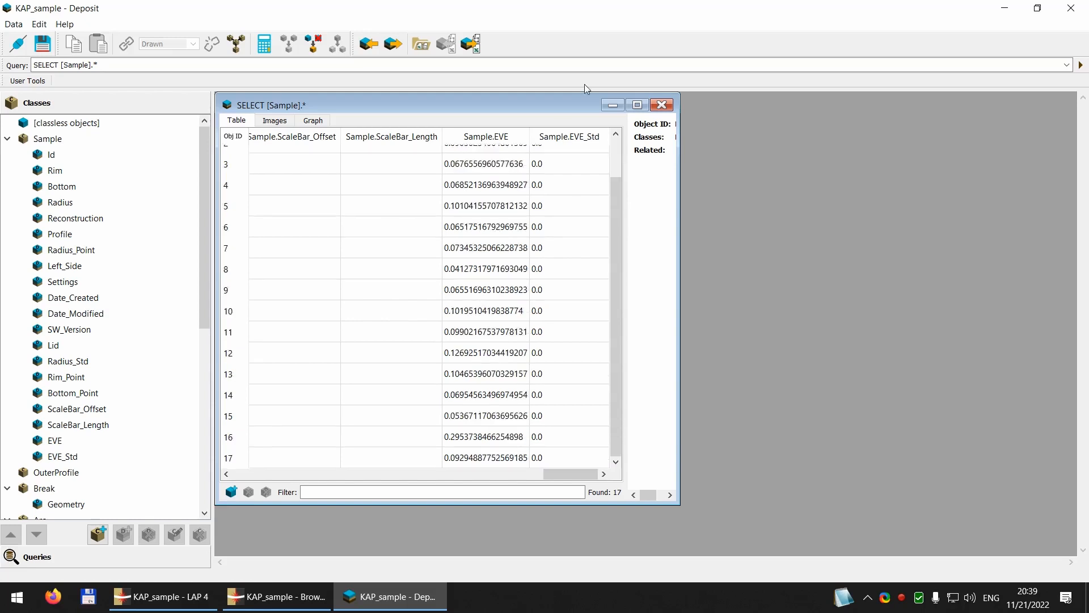
{"action": "left_click", "coordinate": [661, 105]}
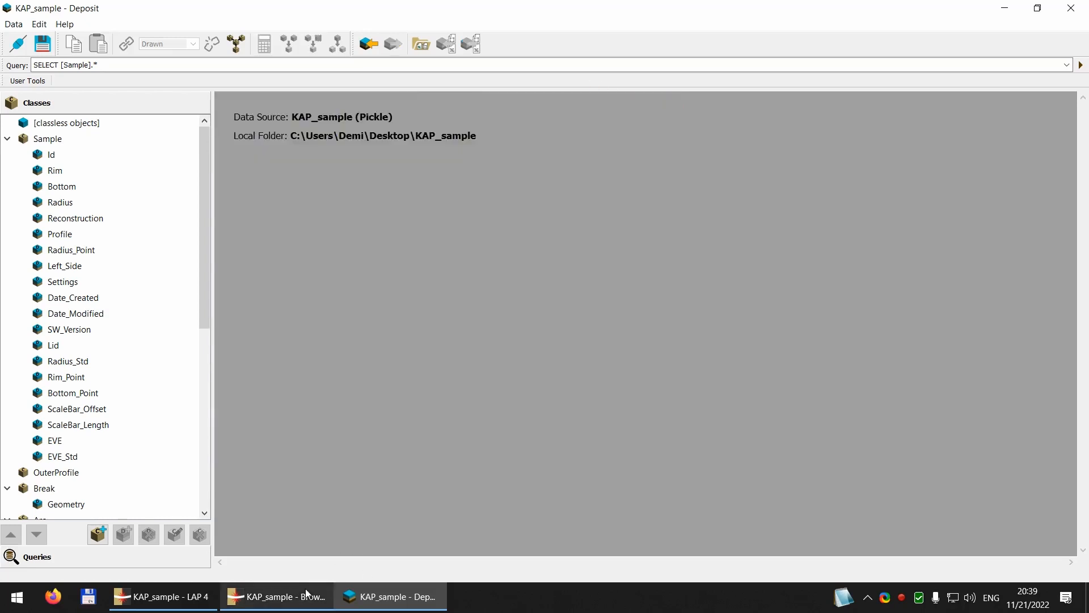
Step: Return to the sample browser and add Sample.EVE to its query directly after the sample Id, then run the query
{"action": "left_click", "coordinate": [277, 596]}
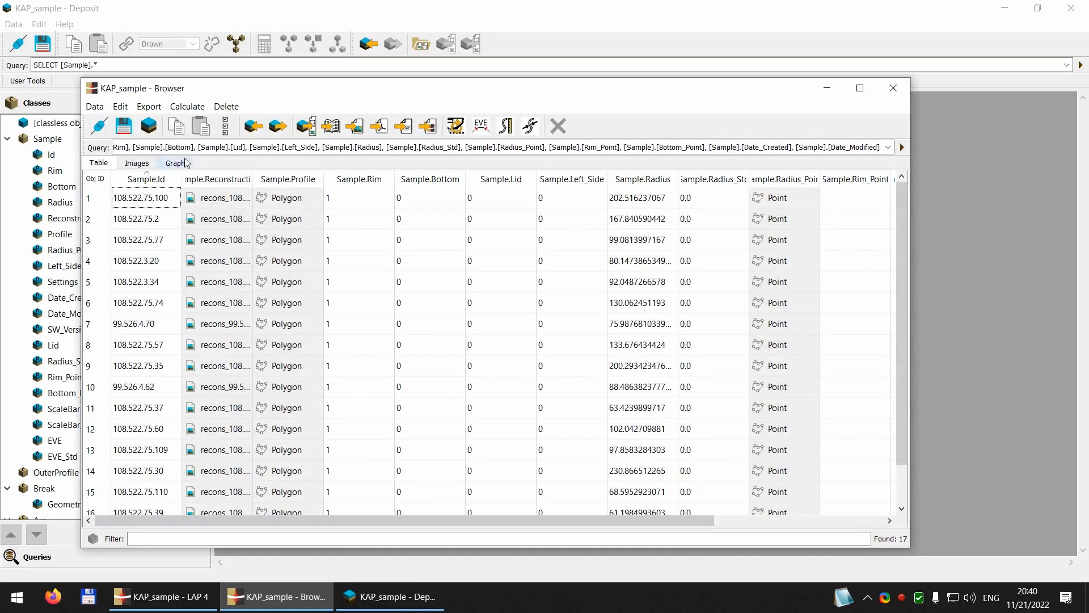
{"action": "left_click", "coordinate": [161, 147]}
{"action": "key", "text": "Home"}
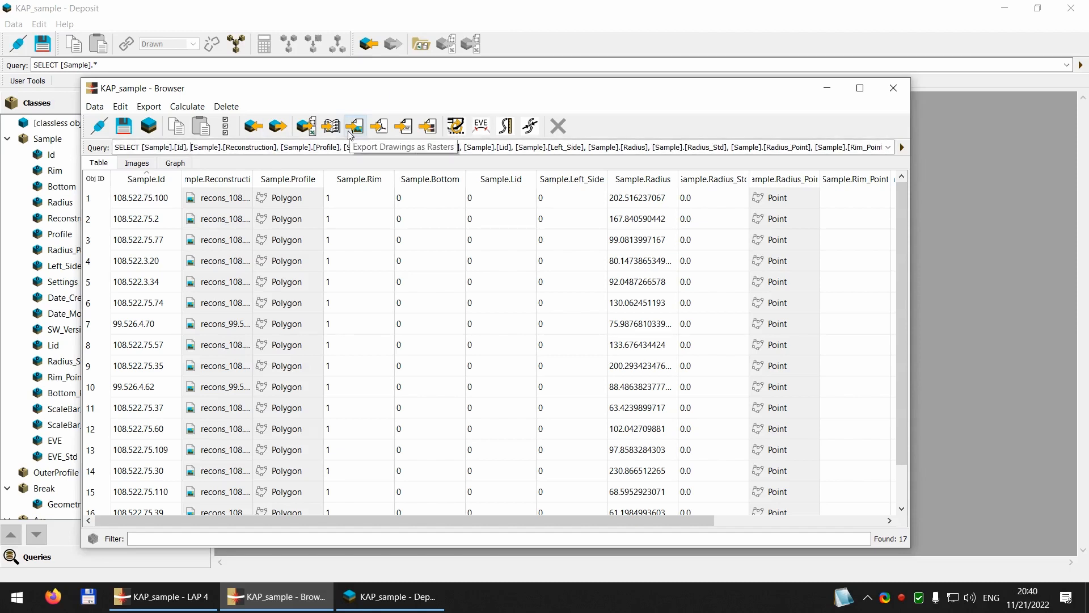
{"action": "type", "text": "Sa"}
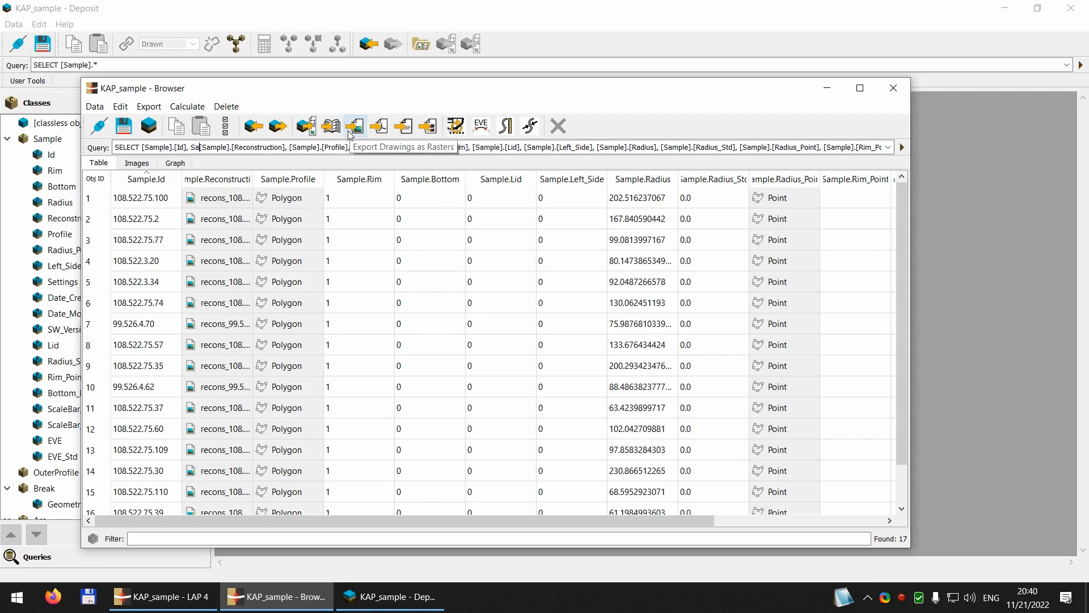
{"action": "type", "text": "mle."}
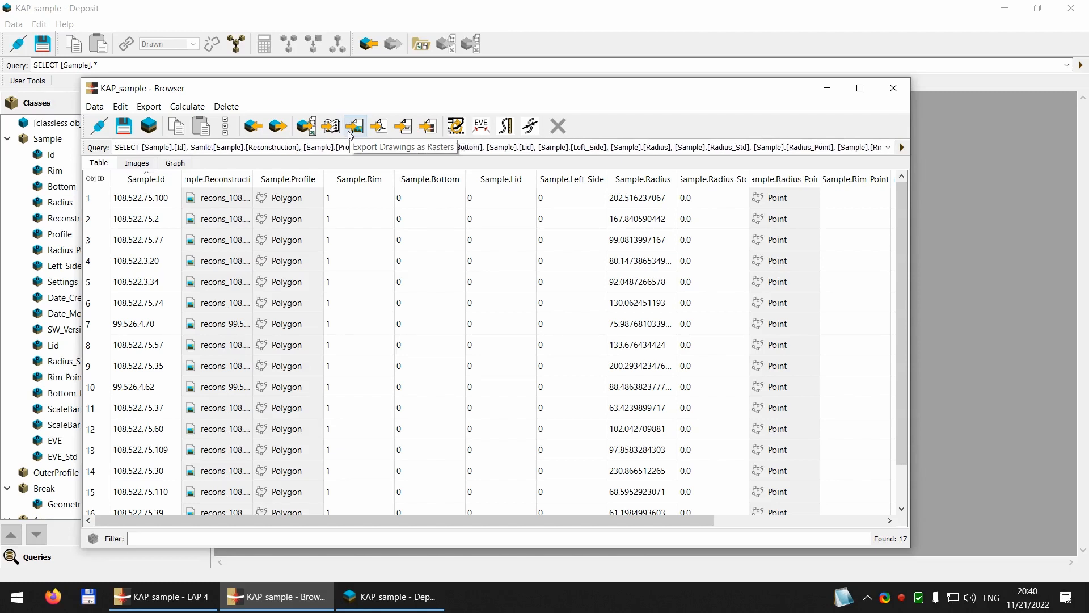
{"action": "key", "text": "BackSpace"}
{"action": "key", "text": "BackSpace"}
{"action": "key", "text": "BackSpace"}
{"action": "type", "text": "ple."}
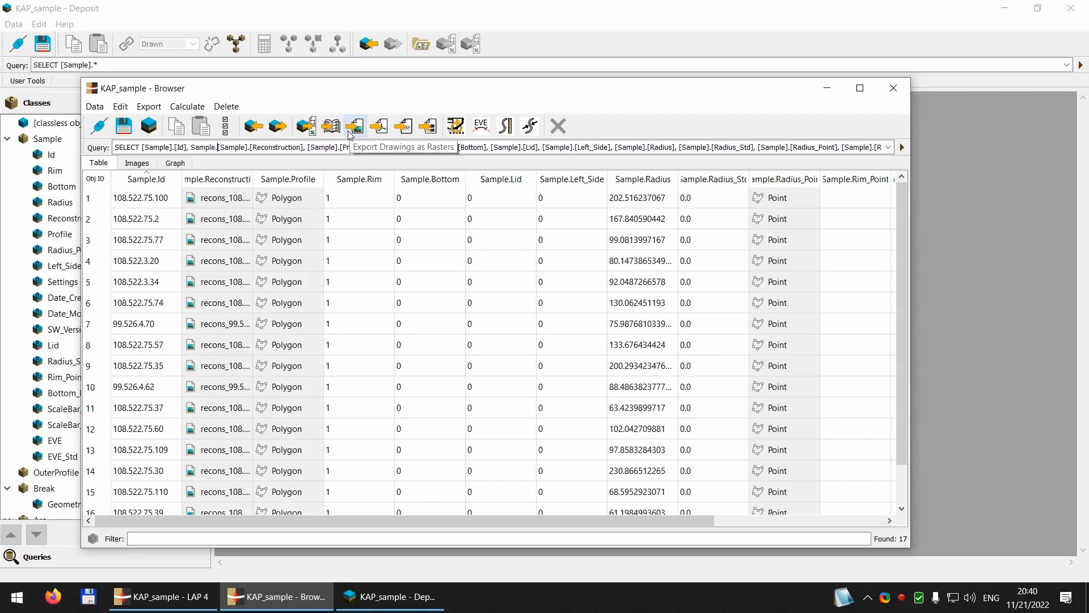
{"action": "type", "text": "EVE,"}
{"action": "key", "text": "Return"}
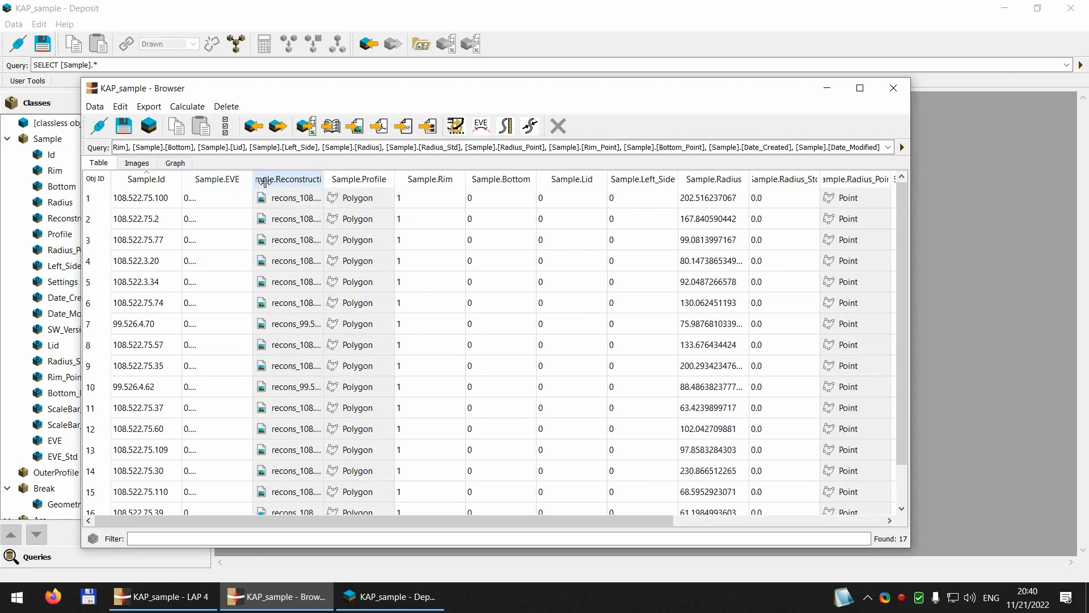
Step: Widen the Sample.EVE column in the browser table until its values are readable, and review them for all samples
{"action": "left_click_drag", "start_coordinate": [253, 179], "coordinate": [305, 181]}
{"action": "scroll", "coordinate": [192, 430], "scroll_direction": "down", "scroll_amount": 1}
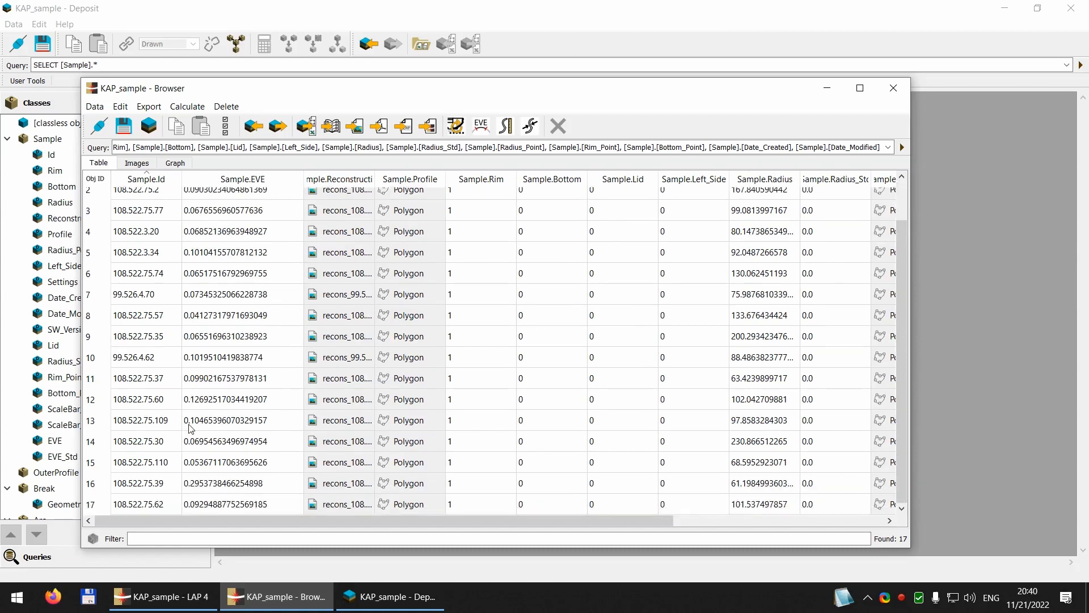
{"action": "scroll", "coordinate": [260, 504], "scroll_direction": "up", "scroll_amount": 1}
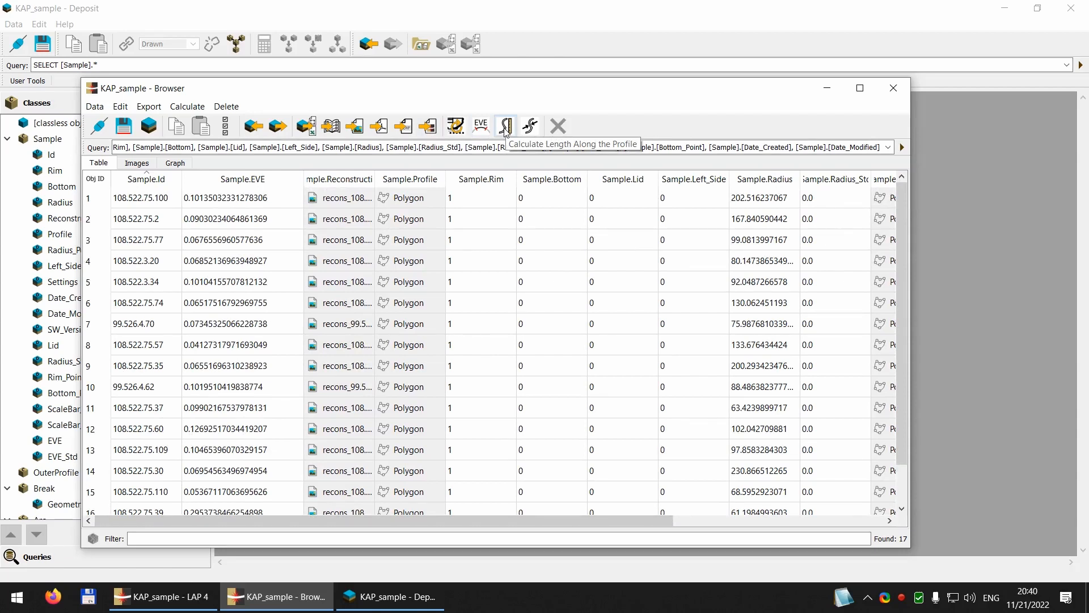
Step: View the drawing of sample 108.522.75.100 from the table and return to the sample browser
{"action": "double_click", "coordinate": [105, 201]}
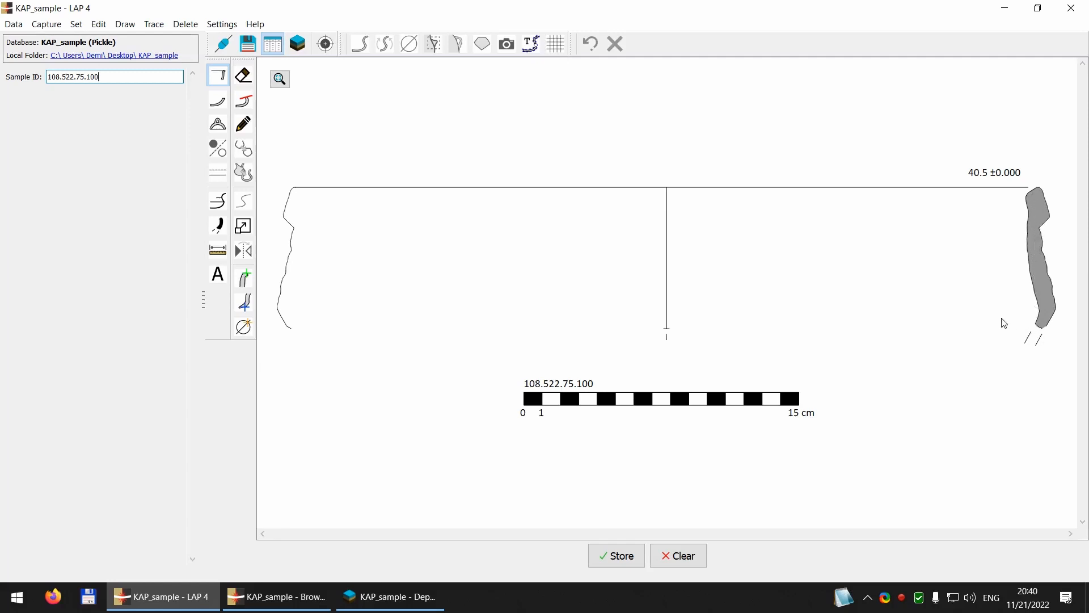
{"action": "left_click", "coordinate": [389, 597]}
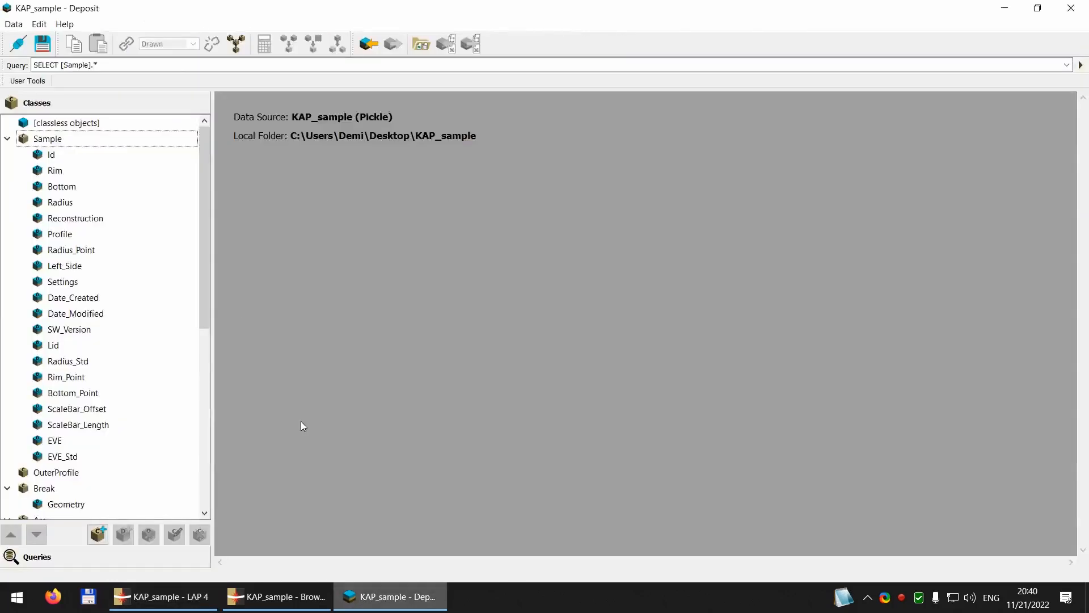
{"action": "left_click", "coordinate": [277, 596]}
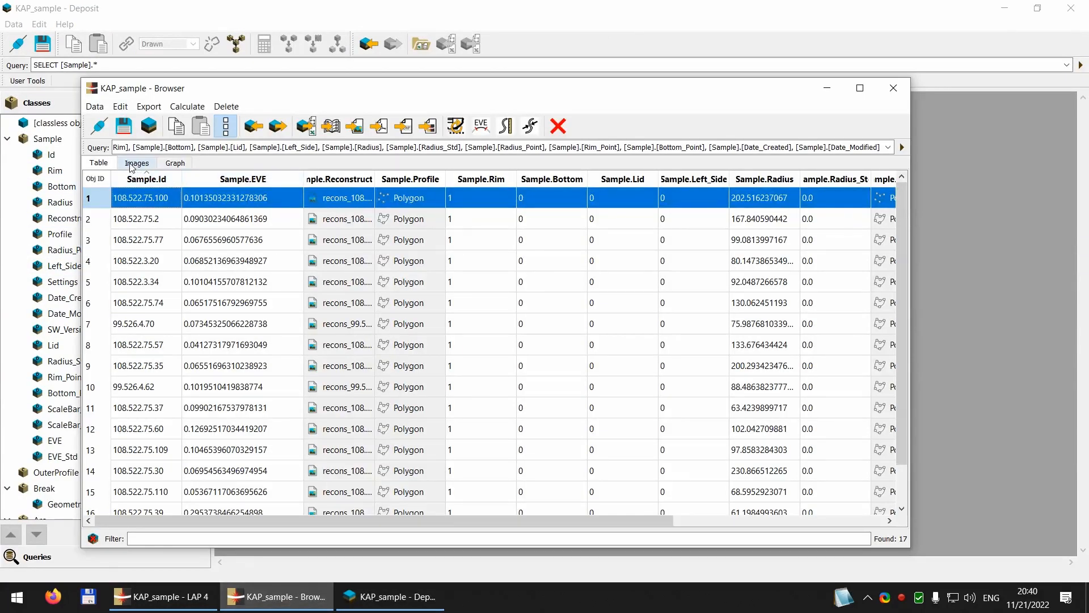
Step: Show the samples as images and open the drawing of sample 108.522.75.39
{"action": "left_click", "coordinate": [136, 163]}
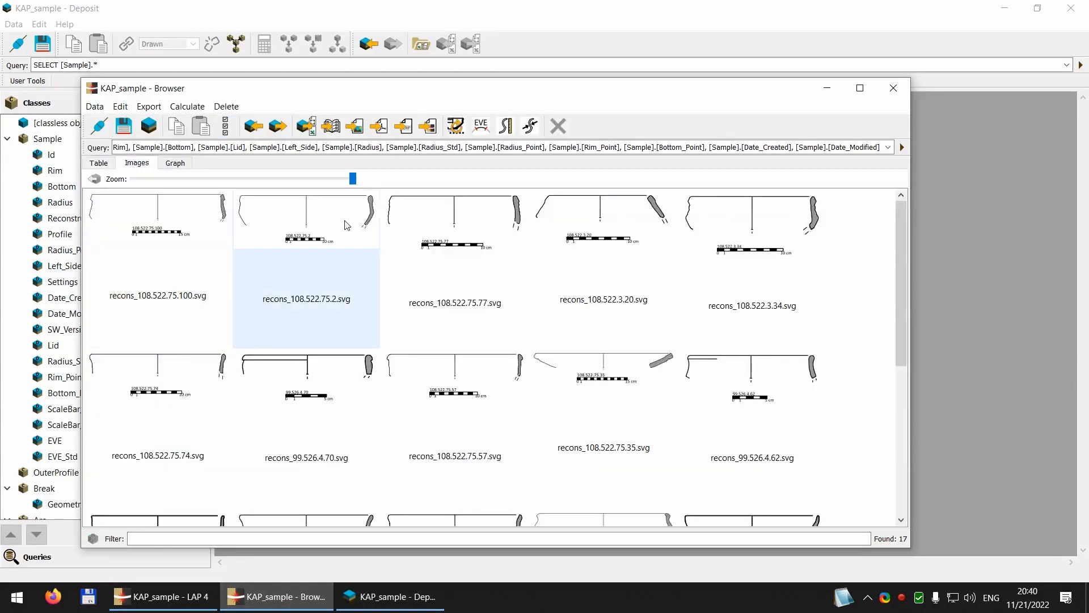
{"action": "scroll", "coordinate": [347, 227], "scroll_direction": "down", "scroll_amount": 5}
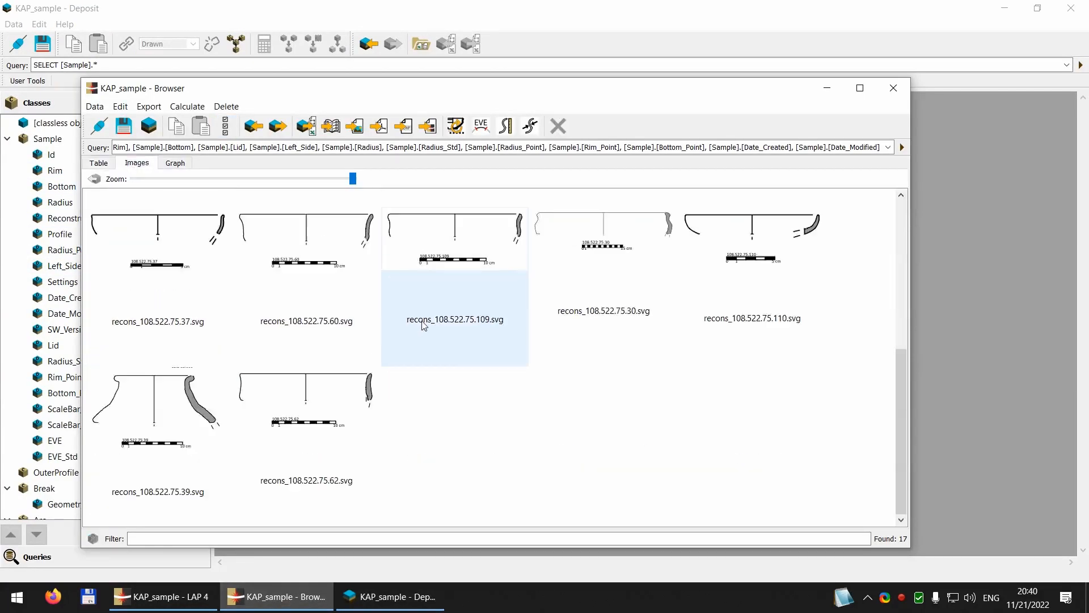
{"action": "double_click", "coordinate": [198, 417]}
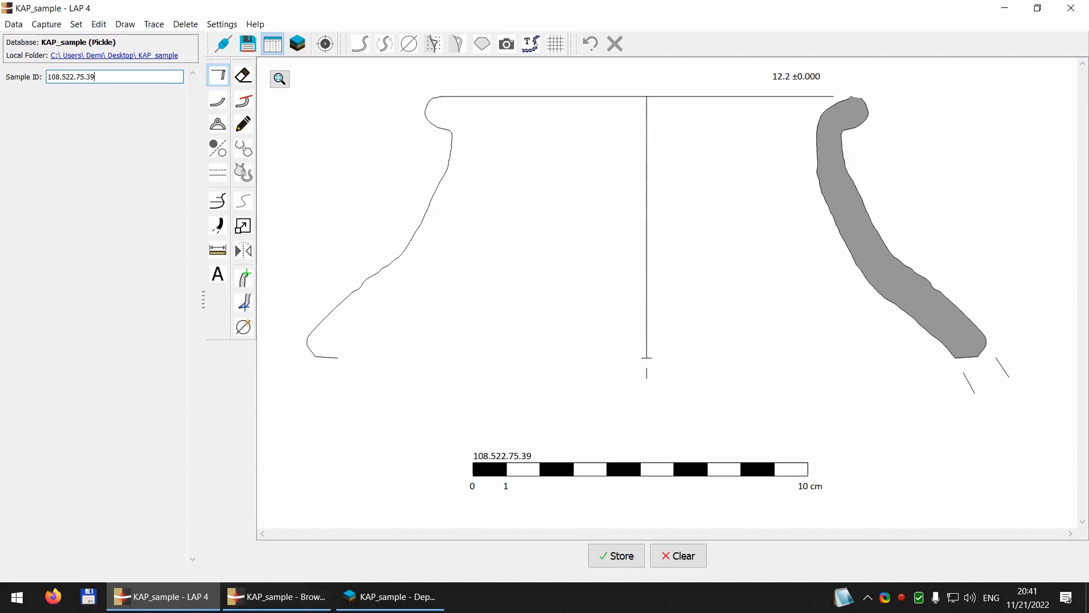
Step: Close Deposit and return to the table view of the sample browser
{"action": "left_click", "coordinate": [309, 601]}
{"action": "left_click", "coordinate": [376, 601]}
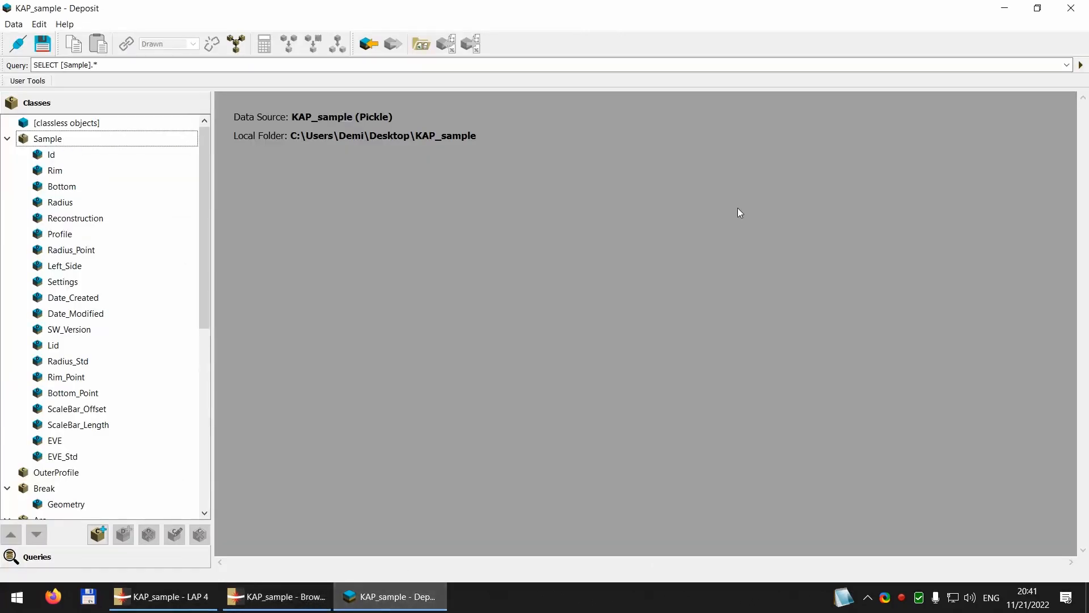
{"action": "left_click", "coordinate": [1074, 9]}
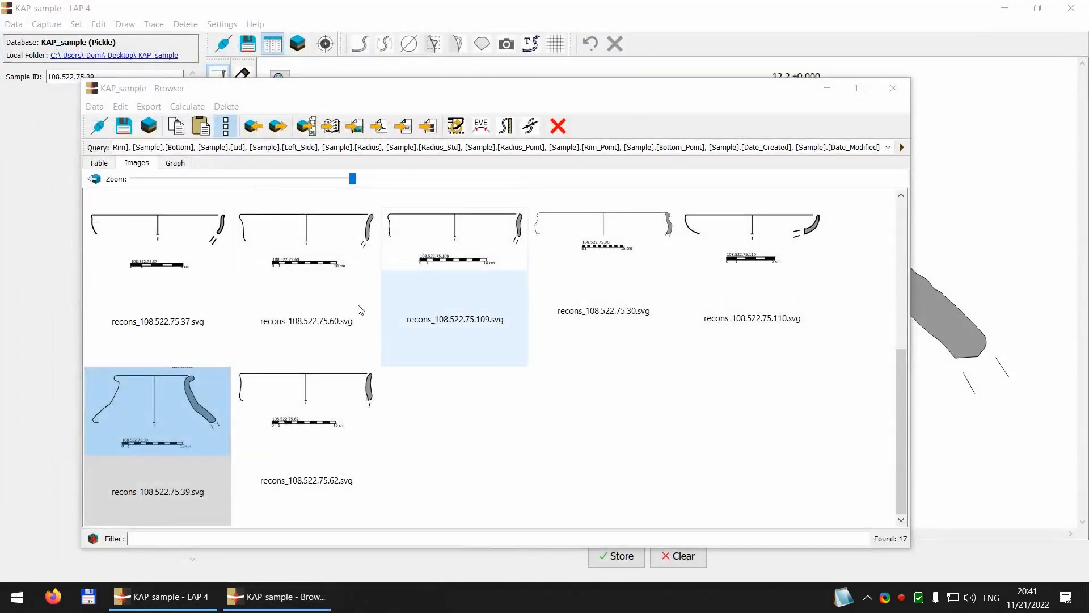
{"action": "left_click", "coordinate": [98, 163]}
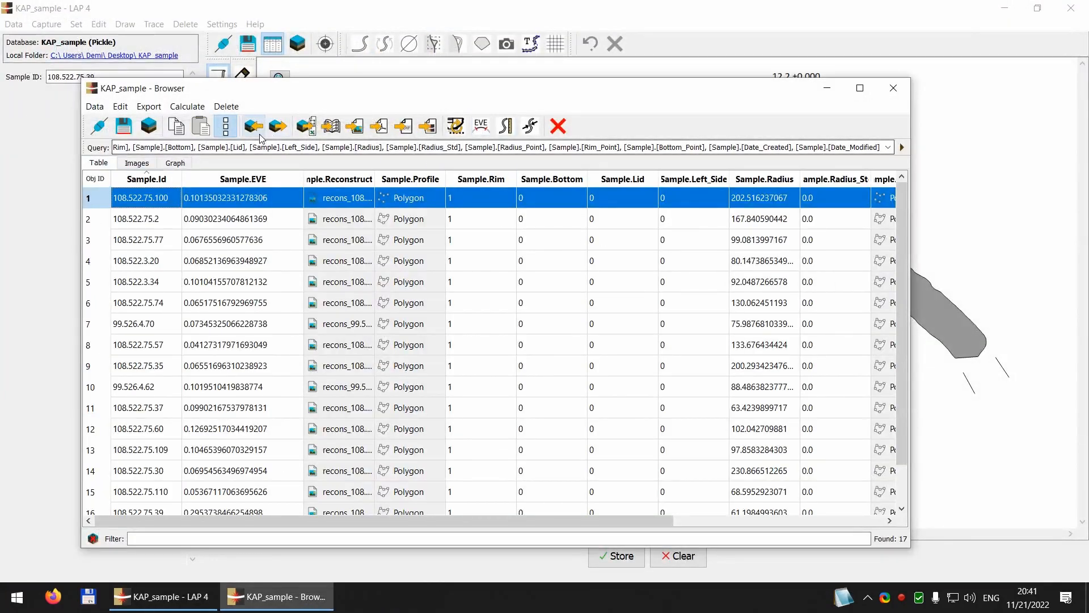
Step: Clear the row selection and calculate the Length Along the Profile for all samples, with target descriptor Length
{"action": "left_click", "coordinate": [226, 126]}
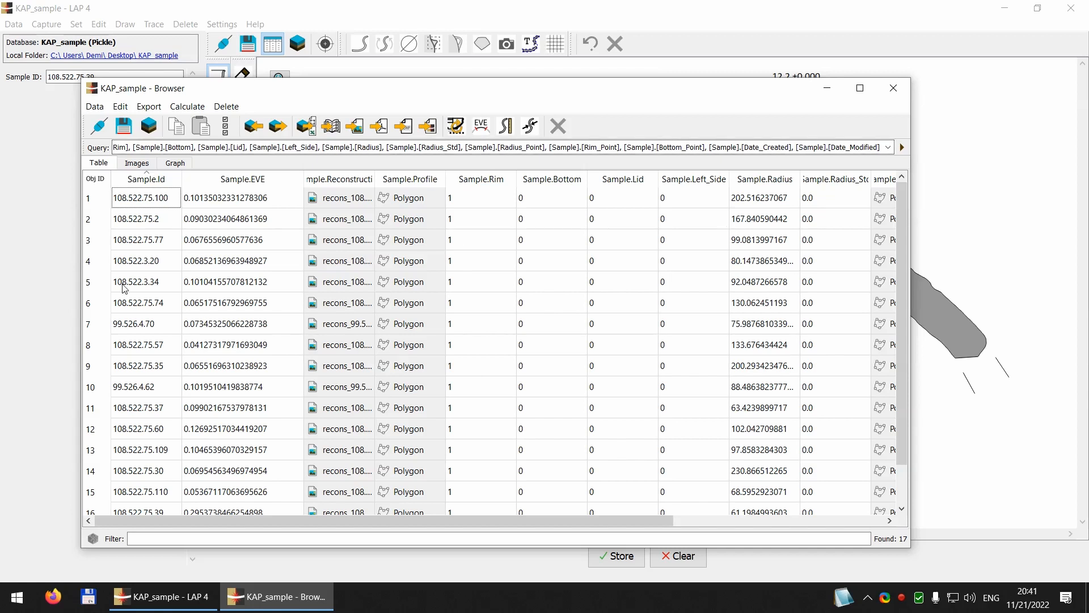
{"action": "left_click", "coordinate": [503, 131]}
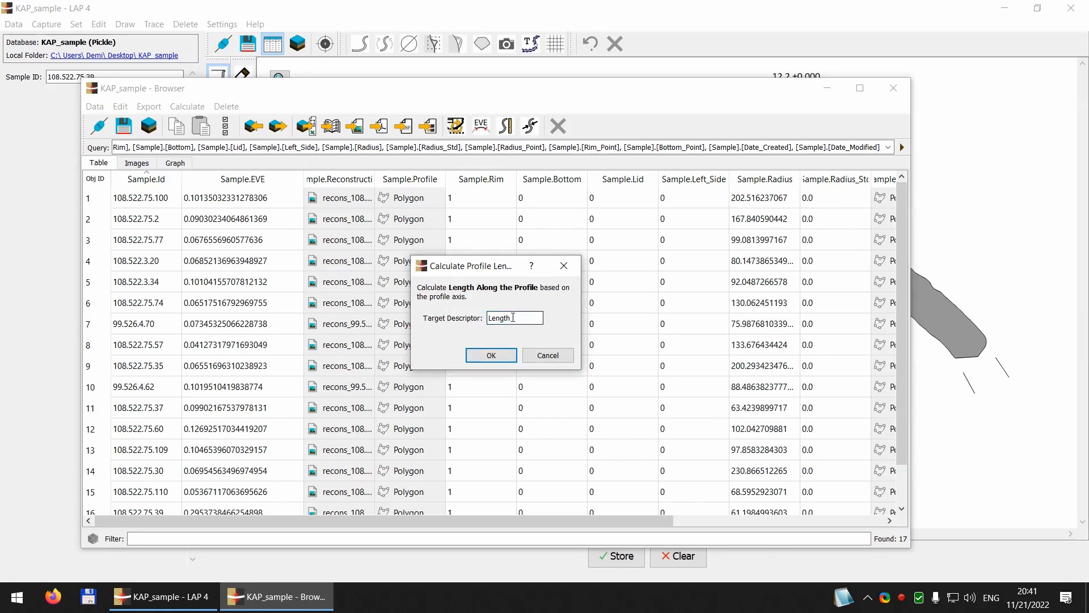
{"action": "left_click", "coordinate": [492, 355]}
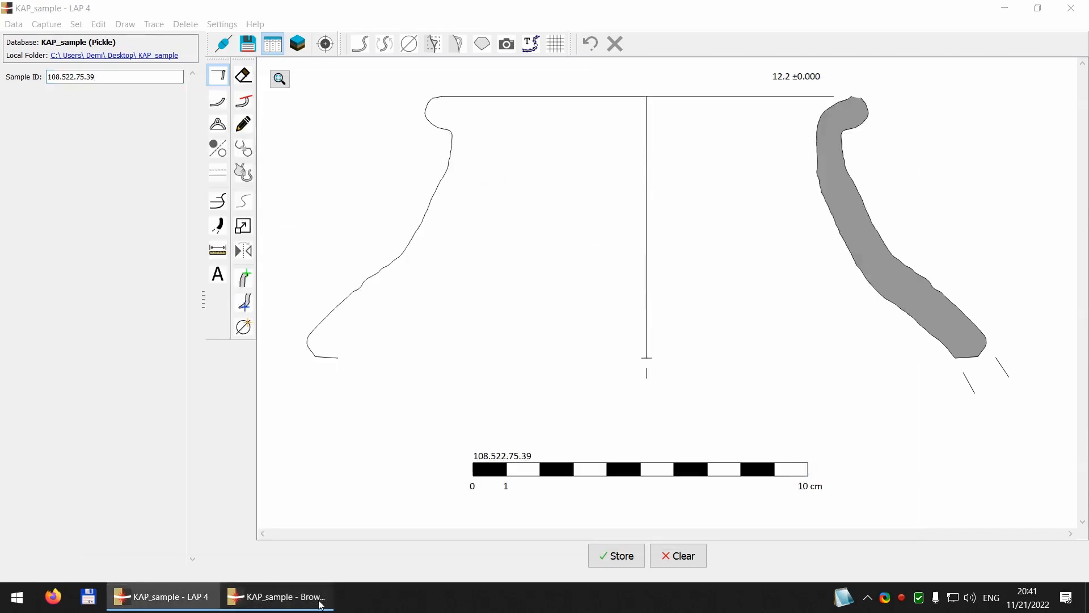
Step: Open the database in Deposit from the browser and display the Sample class table at its Length column
{"action": "left_click", "coordinate": [276, 596]}
{"action": "left_click", "coordinate": [158, 127]}
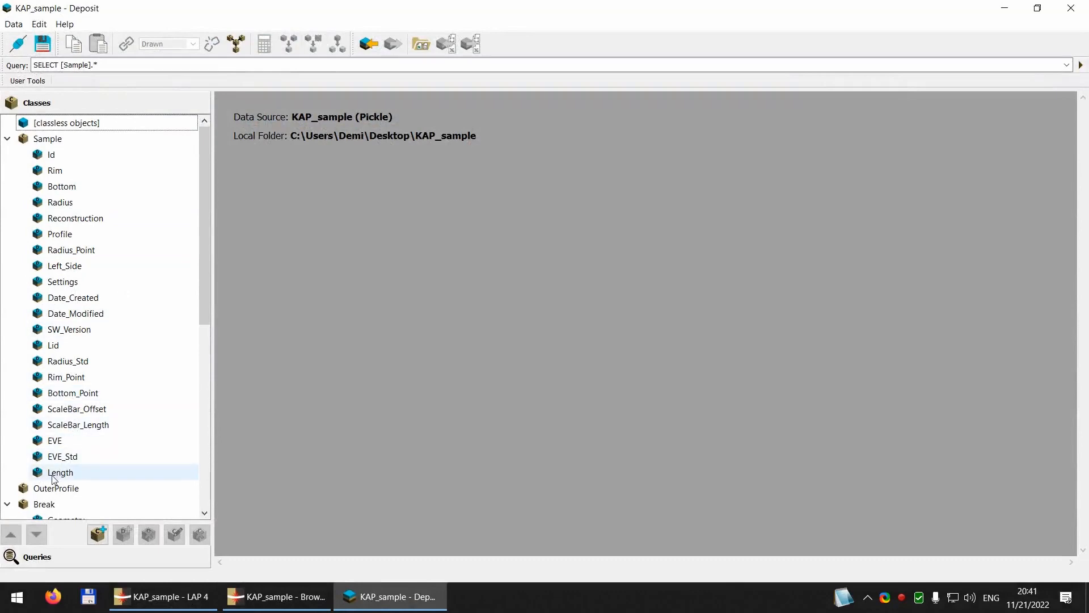
{"action": "double_click", "coordinate": [47, 139]}
{"action": "left_click_drag", "start_coordinate": [253, 332], "coordinate": [479, 332]}
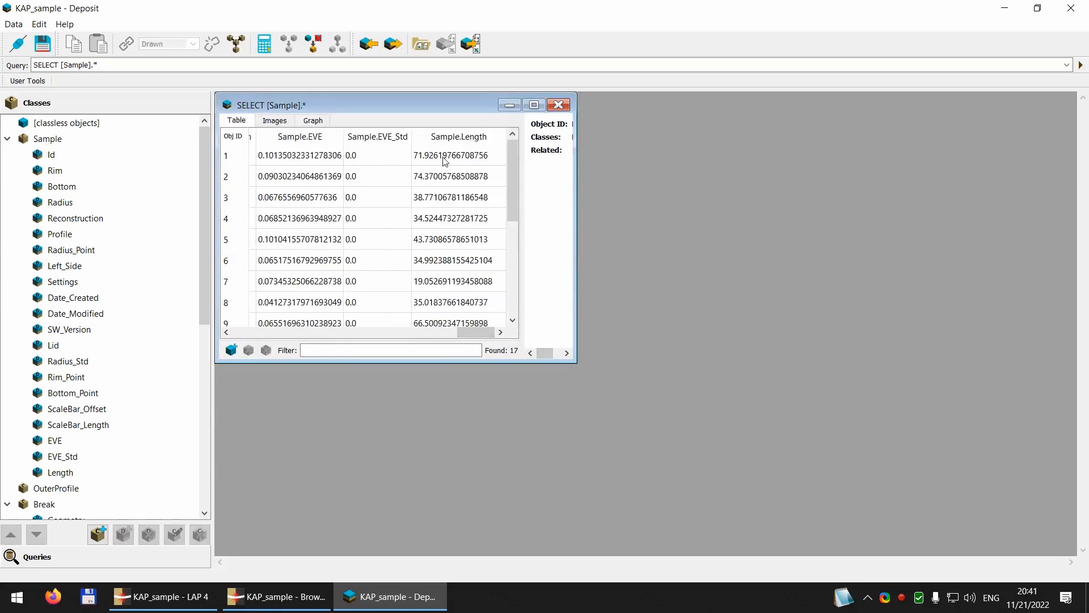
Step: Examine the Length values of all samples, then close the Sample query window
{"action": "scroll", "coordinate": [472, 223], "scroll_direction": "down", "scroll_amount": 3}
{"action": "scroll", "coordinate": [442, 311], "scroll_direction": "up", "scroll_amount": 3}
{"action": "scroll", "coordinate": [463, 309], "scroll_direction": "down", "scroll_amount": 3}
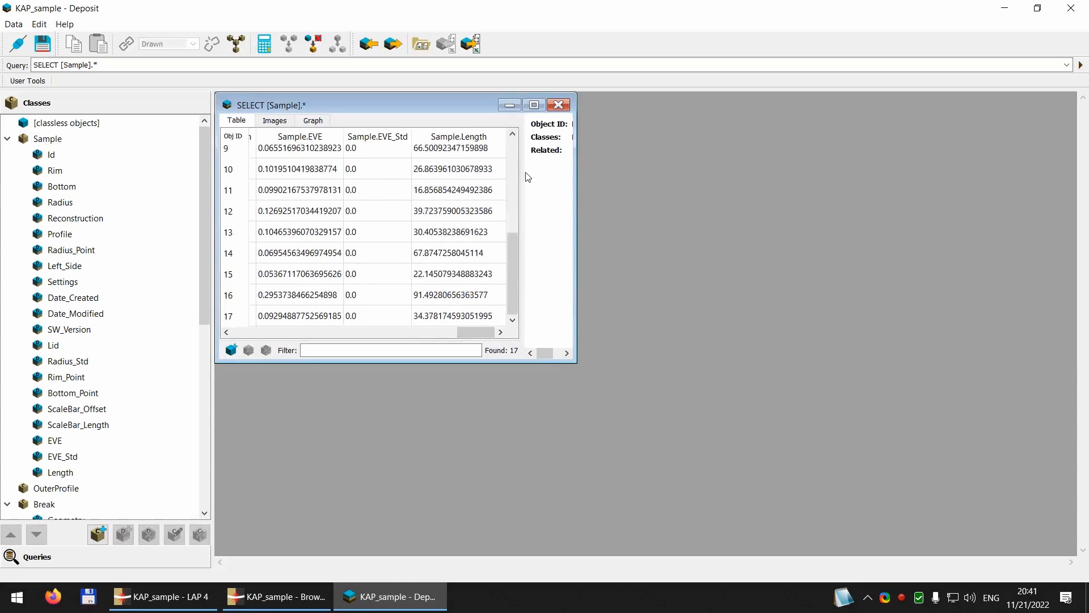
{"action": "left_click", "coordinate": [559, 105]}
Step: In the sample browser, reduce the query to Id, EVE, Reconstruction and Sample.Length, with the condition WHERE Sample.Length > 50, and run it
{"action": "left_click", "coordinate": [318, 584]}
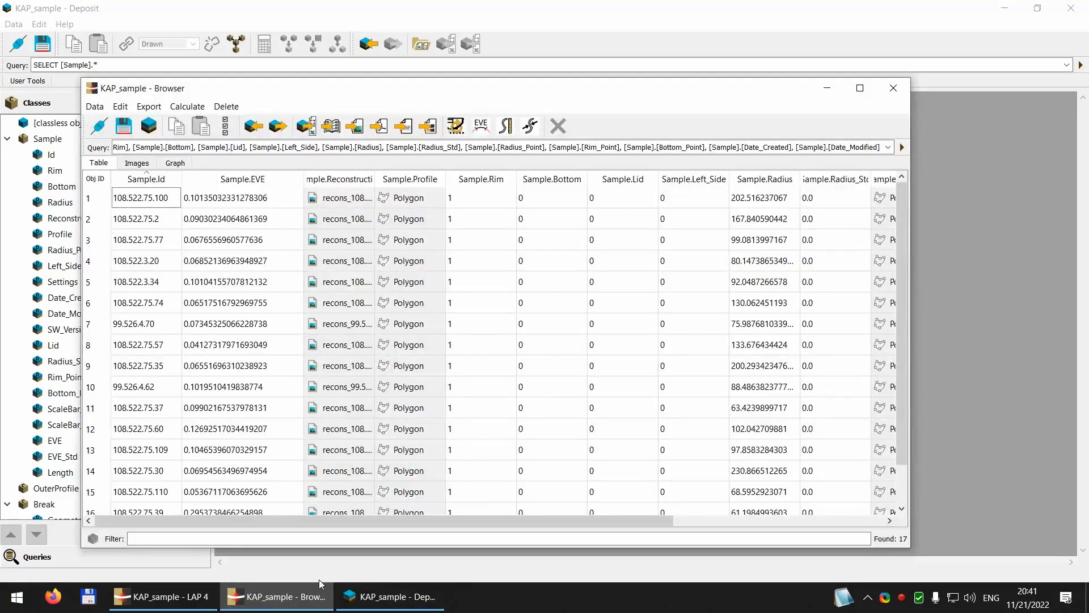
{"action": "left_click", "coordinate": [146, 145]}
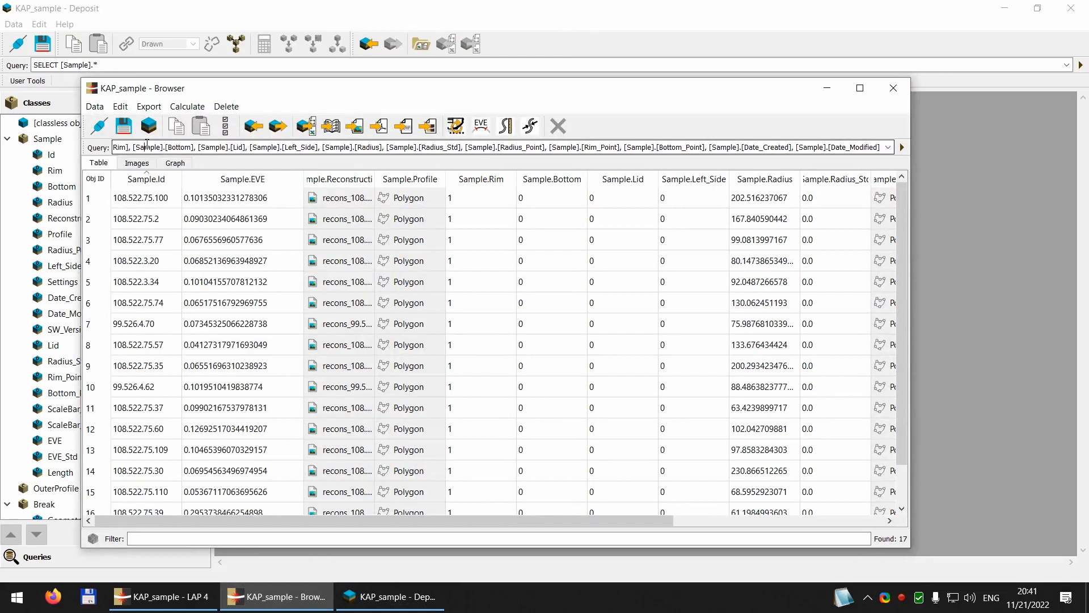
{"action": "key", "text": "Home"}
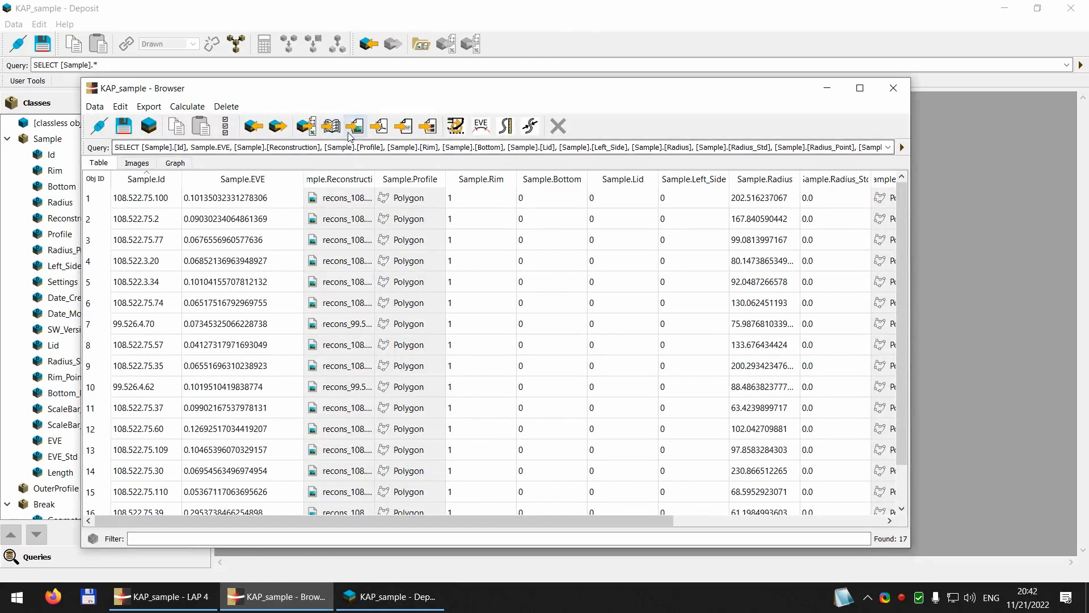
{"action": "left_click", "coordinate": [325, 147]}
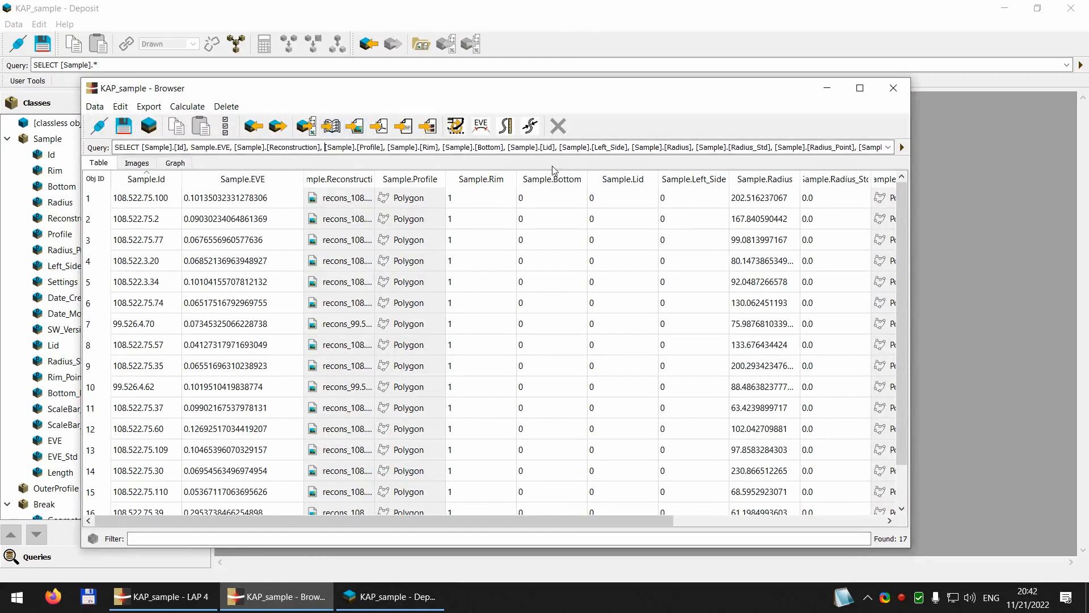
{"action": "key", "text": "shift+End"}
{"action": "key", "text": "Delete"}
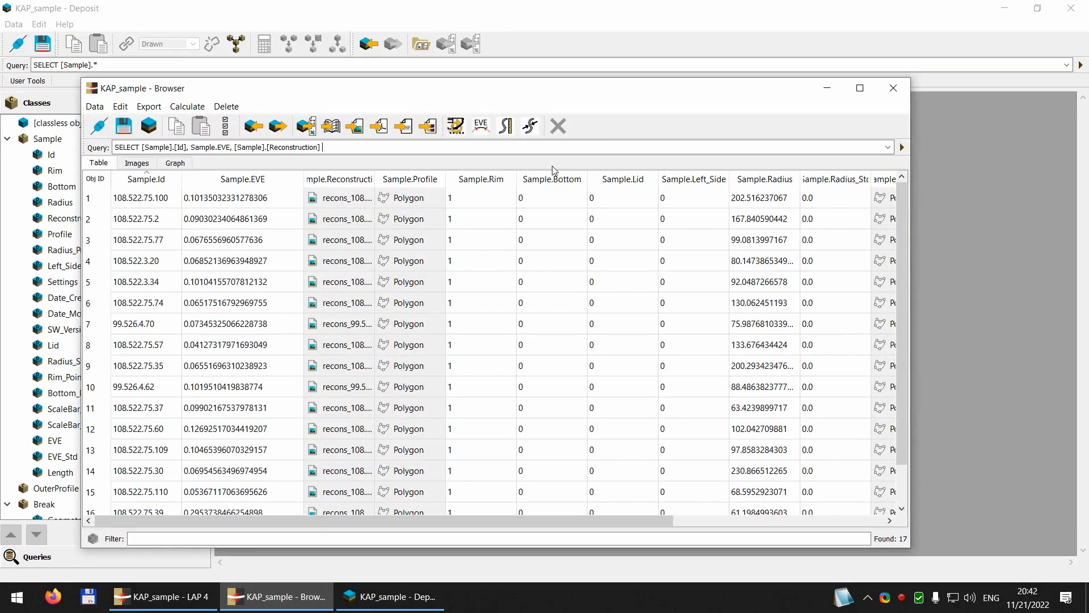
{"action": "key", "text": "ctrl+z"}
{"action": "type", "text": "Sa"}
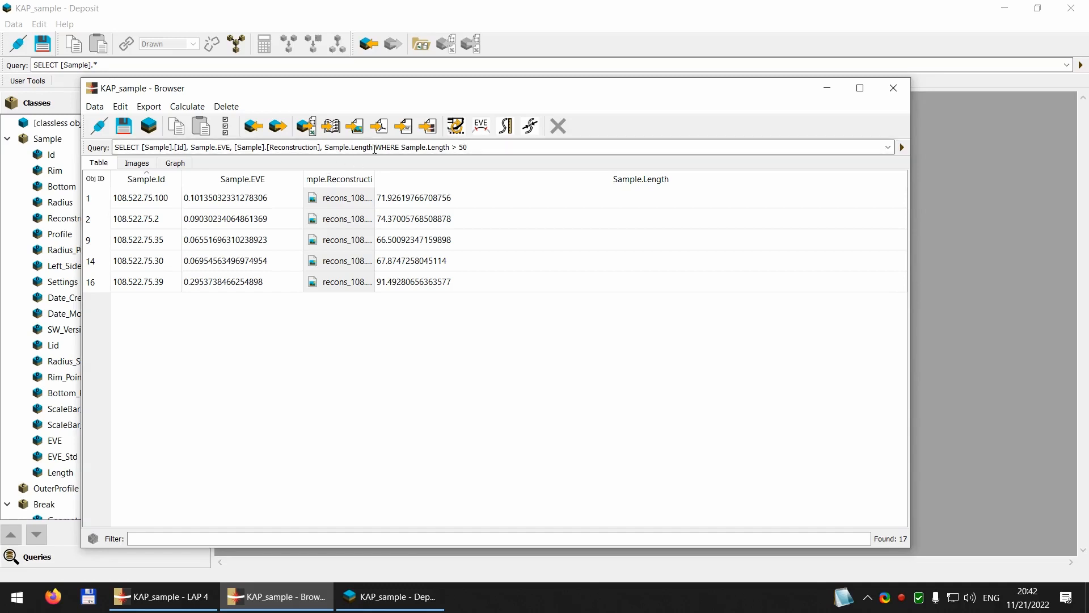
Step: Remove the condition WHERE Sample.Length > 50 from the browser query and run it again
{"action": "left_click_drag", "start_coordinate": [509, 149], "coordinate": [377, 149]}
{"action": "key", "text": "Delete"}
{"action": "key", "text": "Return"}
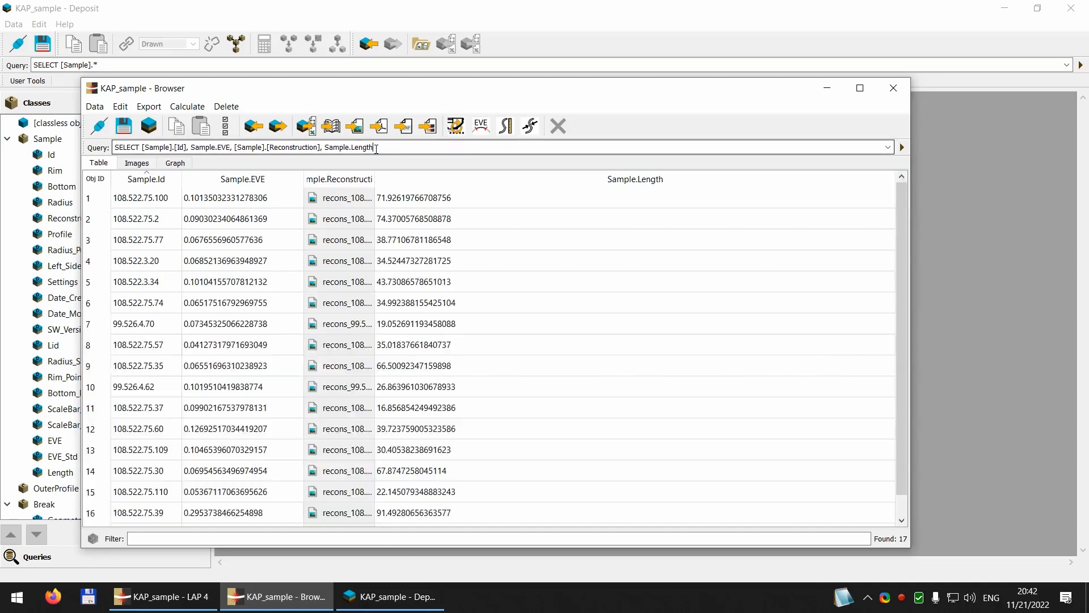
Step: View the drawing of sample 108.522.75.100, then close Deposit and return to the sample browser
{"action": "left_click", "coordinate": [539, 132]}
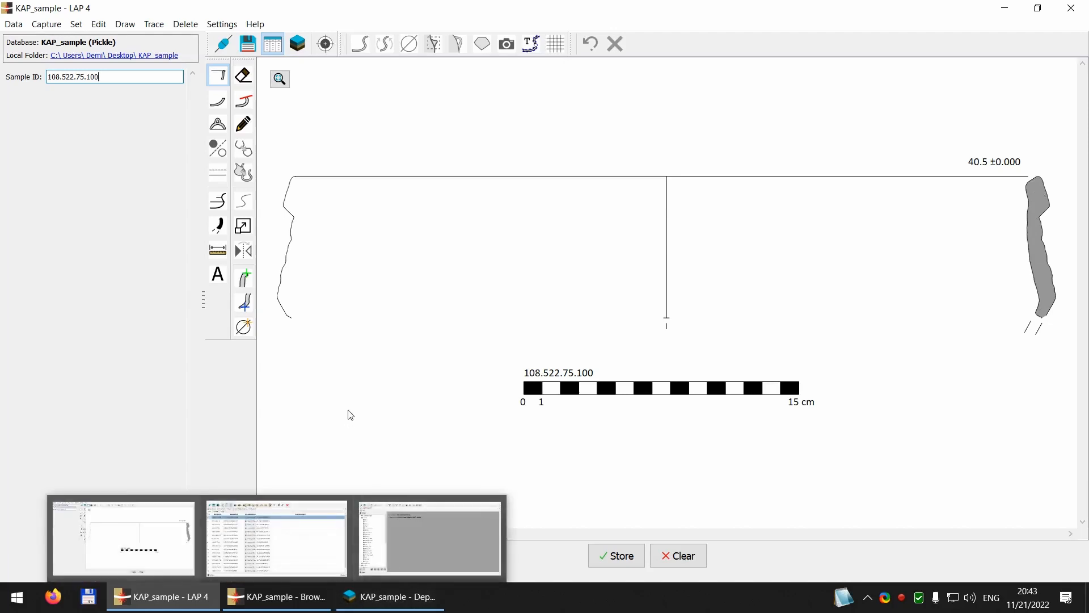
{"action": "left_click", "coordinate": [386, 590]}
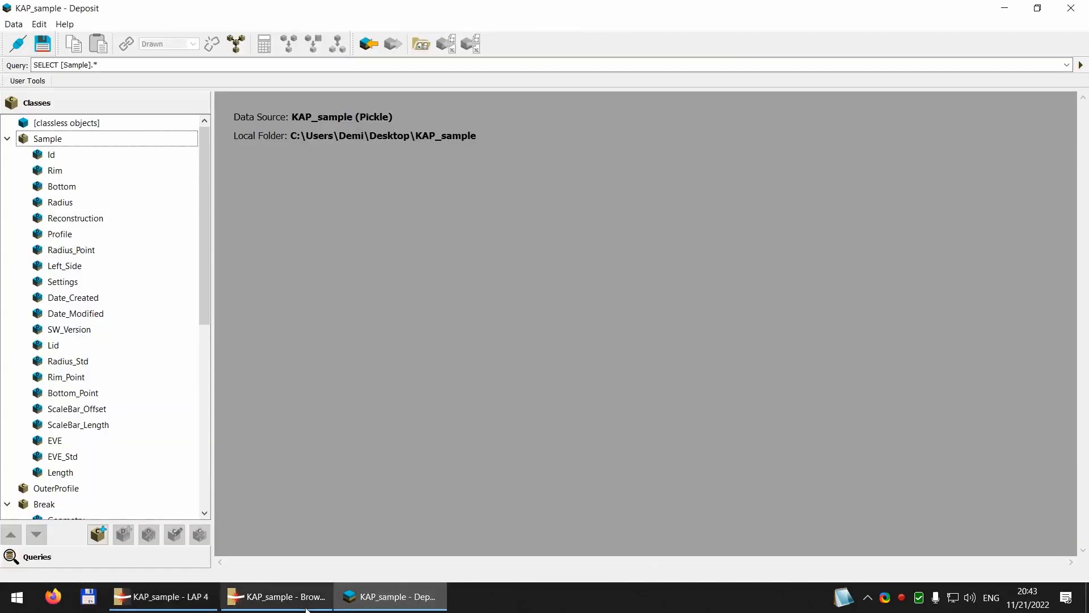
{"action": "left_click", "coordinate": [1071, 8]}
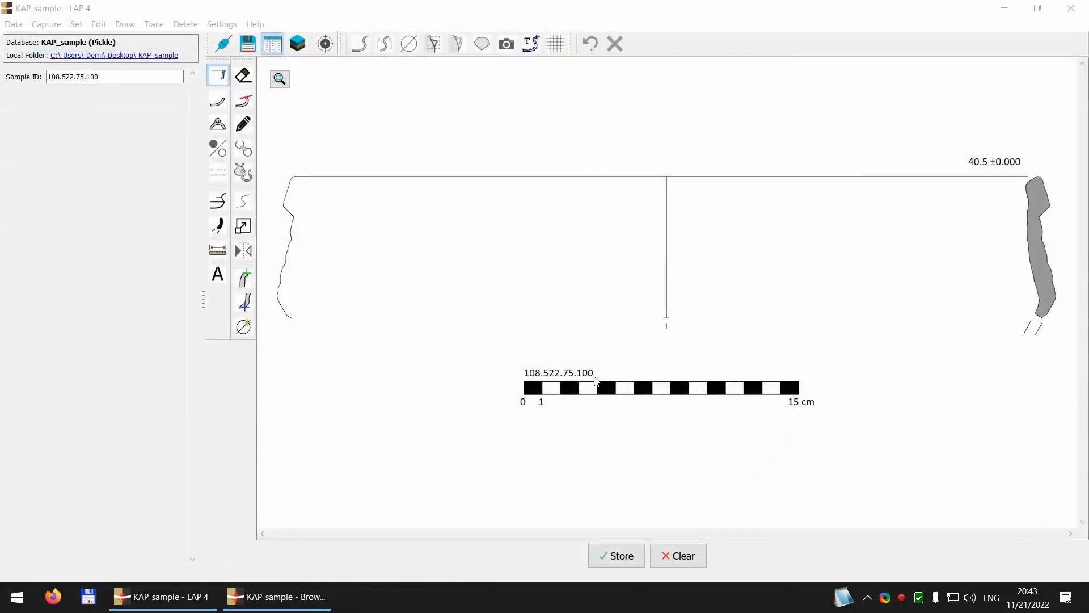
{"action": "left_click", "coordinate": [306, 595]}
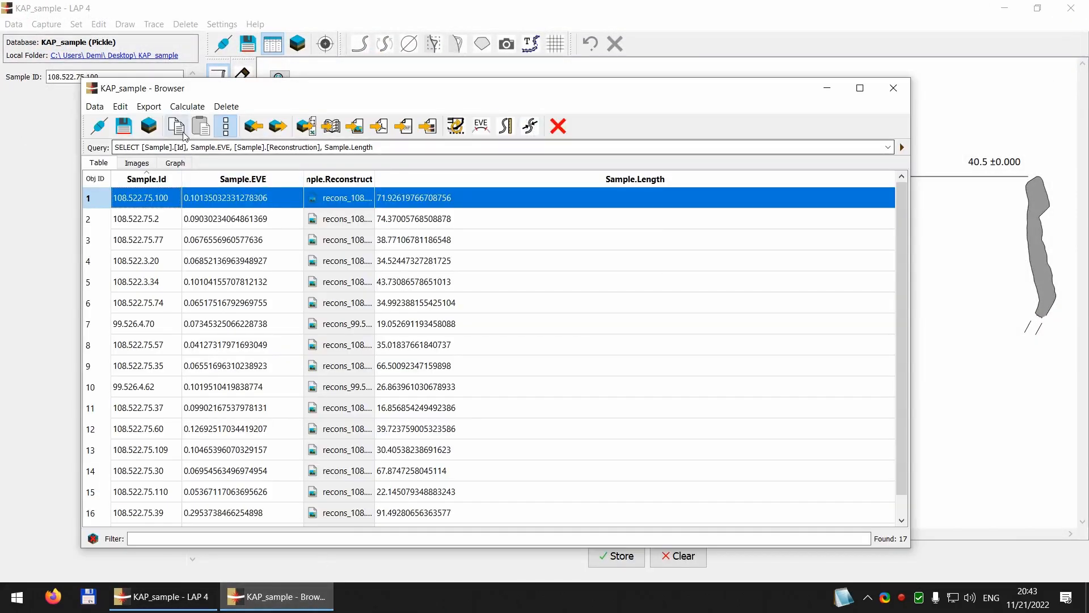
Step: Clear the row selection and calculate the average thickness of the profile for all samples, with target descriptor Thickness
{"action": "left_click", "coordinate": [226, 126]}
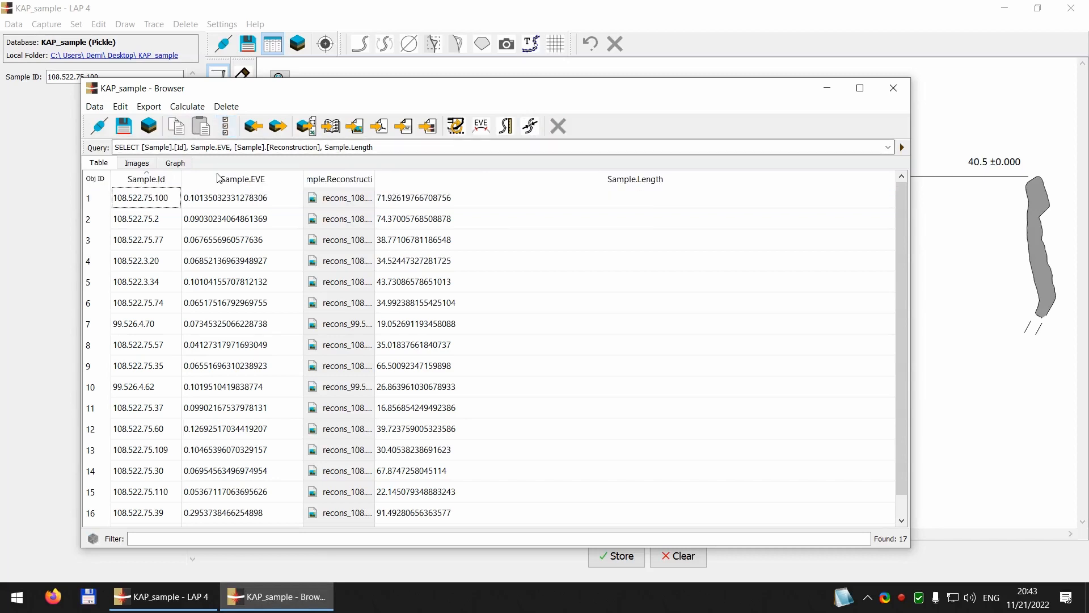
{"action": "left_click", "coordinate": [528, 129]}
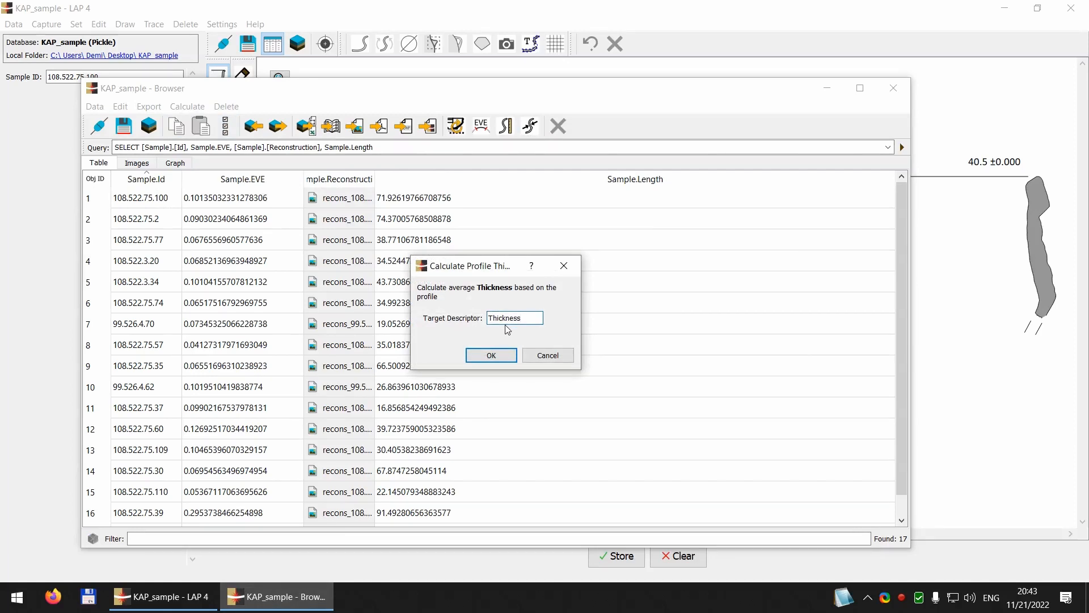
{"action": "left_click", "coordinate": [491, 357]}
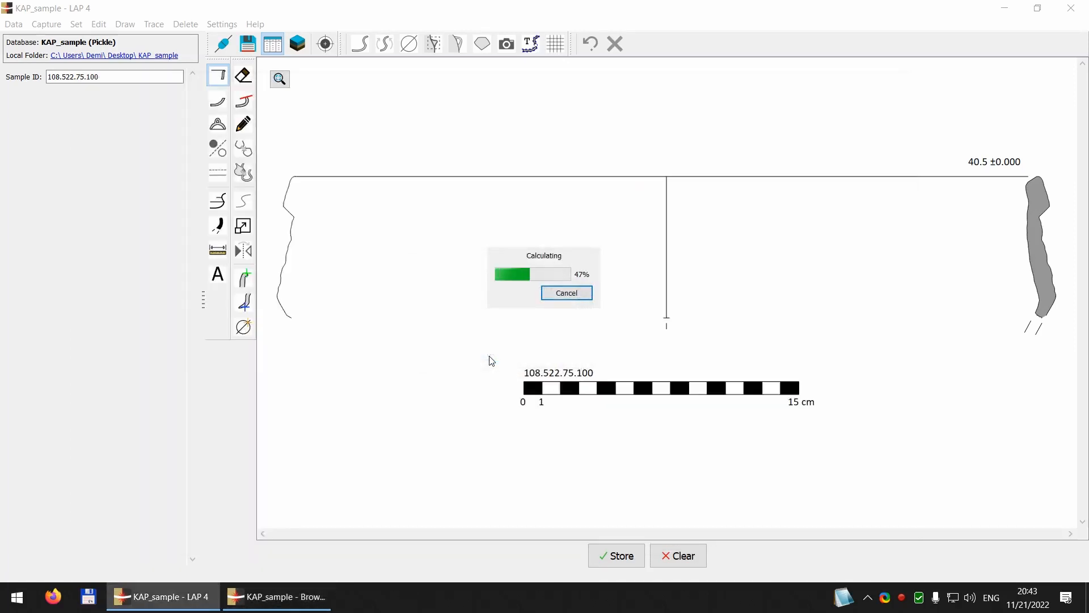
Step: Open the database in Deposit and display the Sample class table at its Thickness column
{"action": "left_click", "coordinate": [297, 44]}
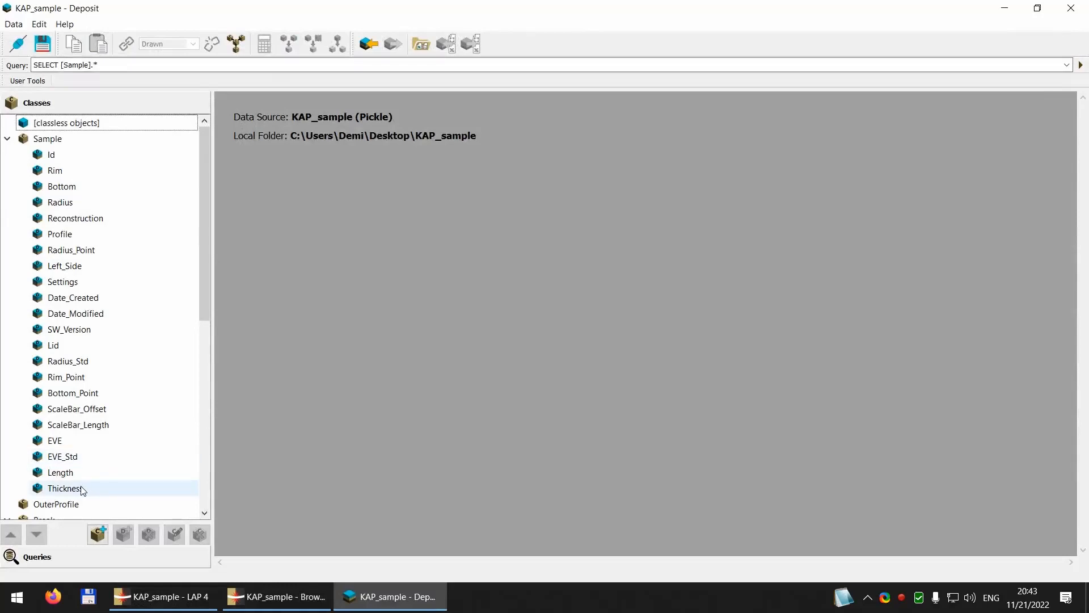
{"action": "double_click", "coordinate": [47, 138]}
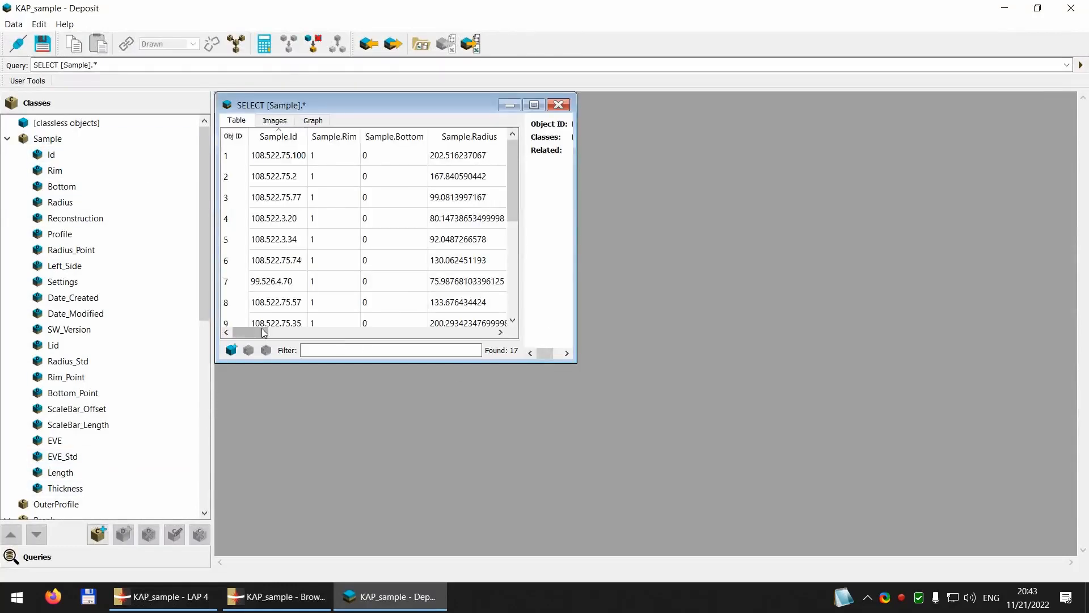
{"action": "left_click_drag", "start_coordinate": [250, 332], "coordinate": [492, 332]}
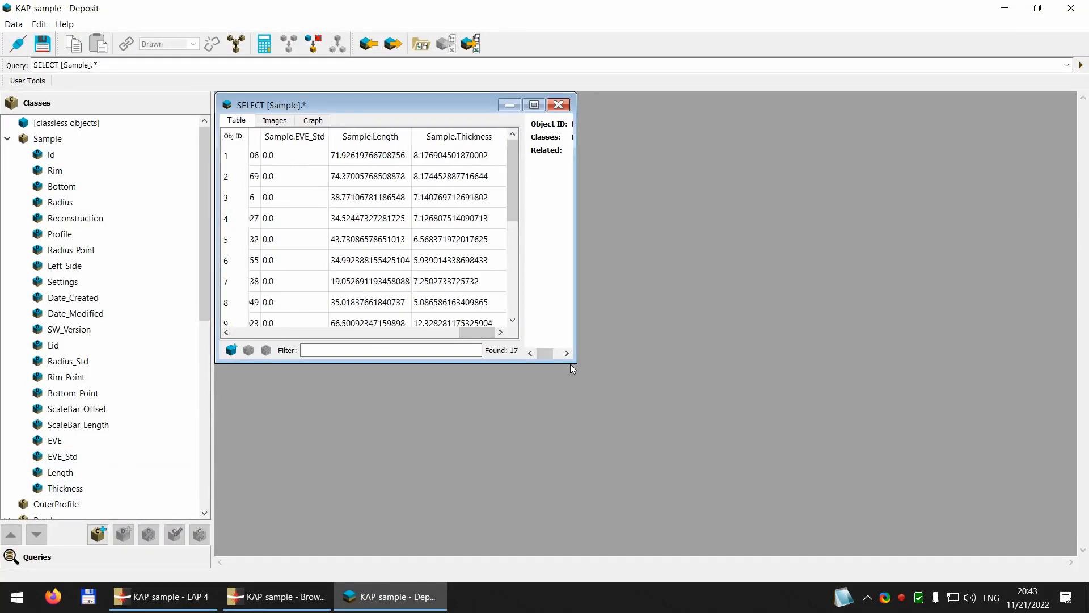
Step: Enlarge the query window to examine the Length and Thickness values of all samples, then close Deposit
{"action": "left_click_drag", "start_coordinate": [570, 363], "coordinate": [713, 529]}
{"action": "scroll", "coordinate": [550, 304], "scroll_direction": "down", "scroll_amount": 2}
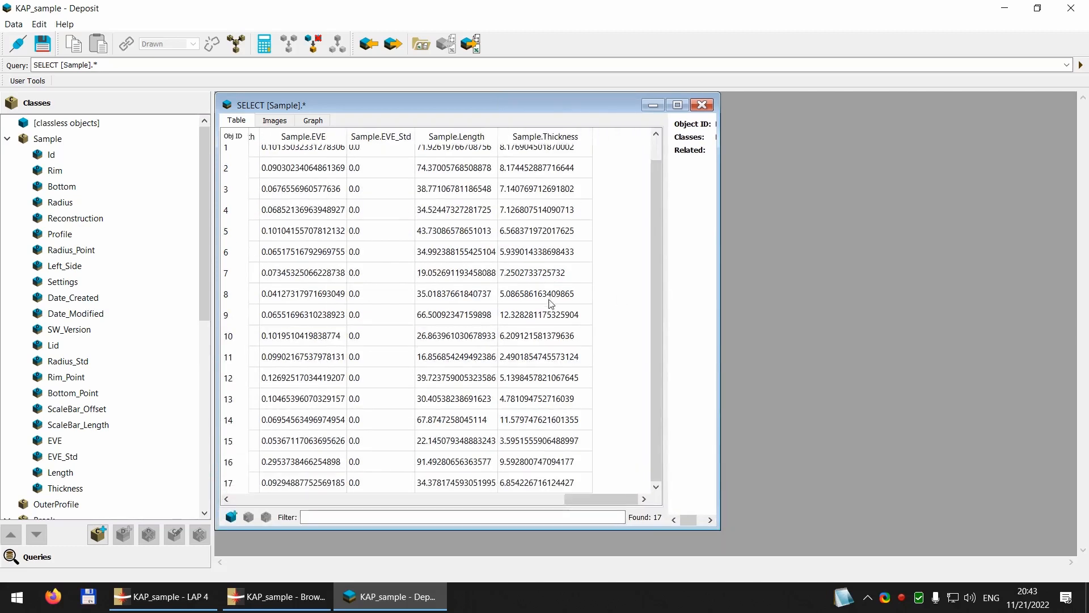
{"action": "scroll", "coordinate": [542, 468], "scroll_direction": "up", "scroll_amount": 2}
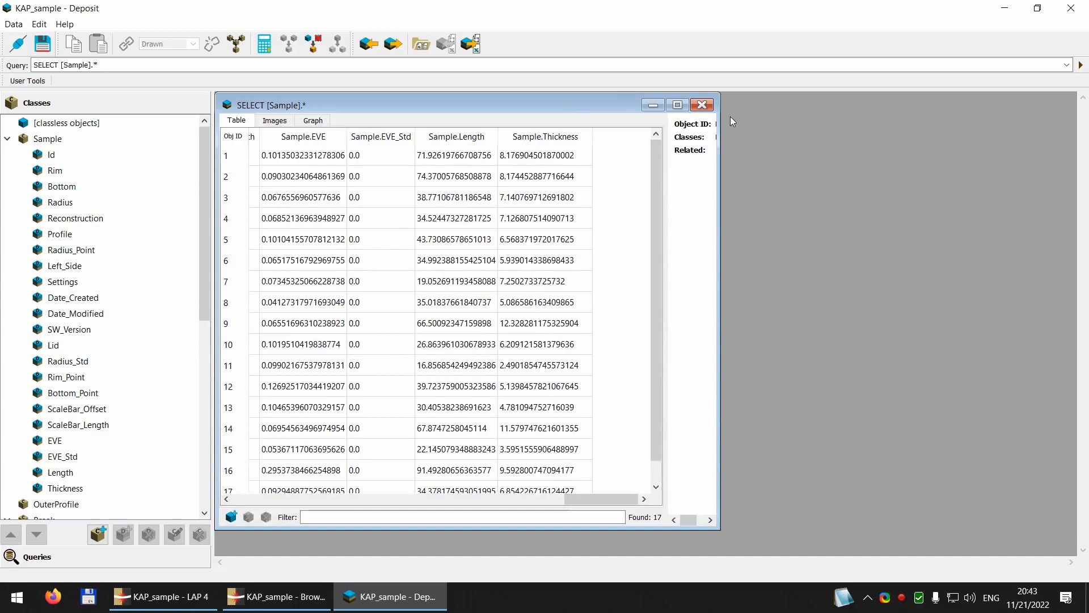
{"action": "left_click", "coordinate": [1072, 8]}
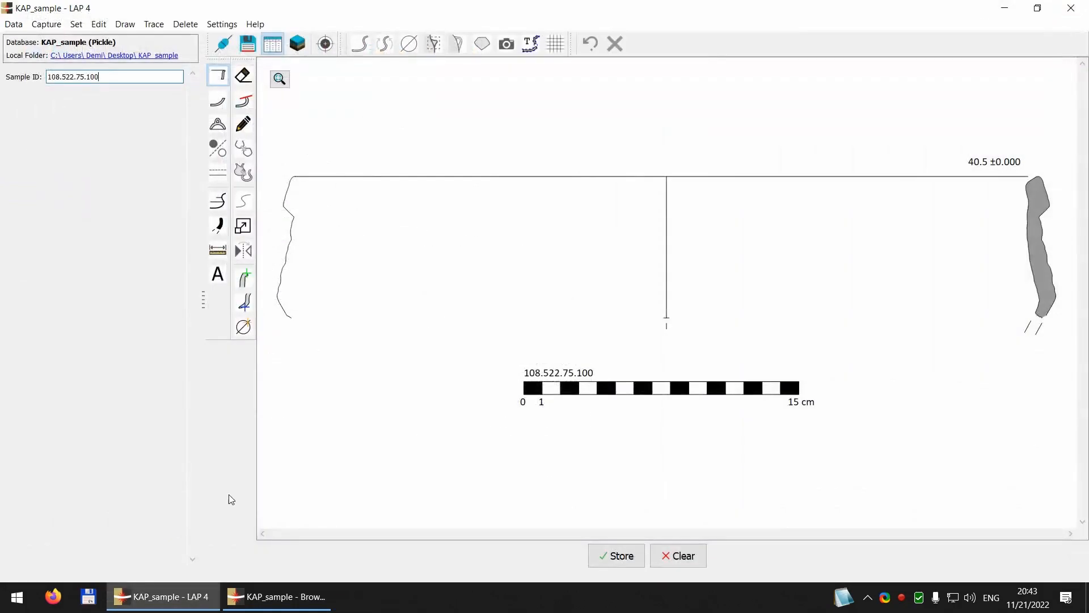